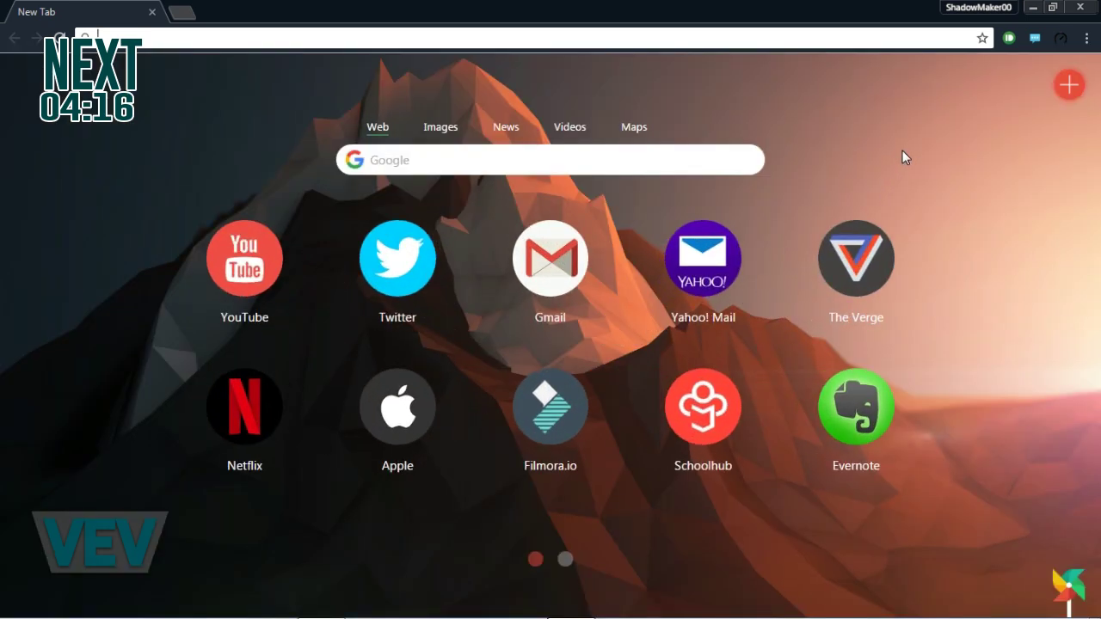
type("http://www.minecraftskins.net/")
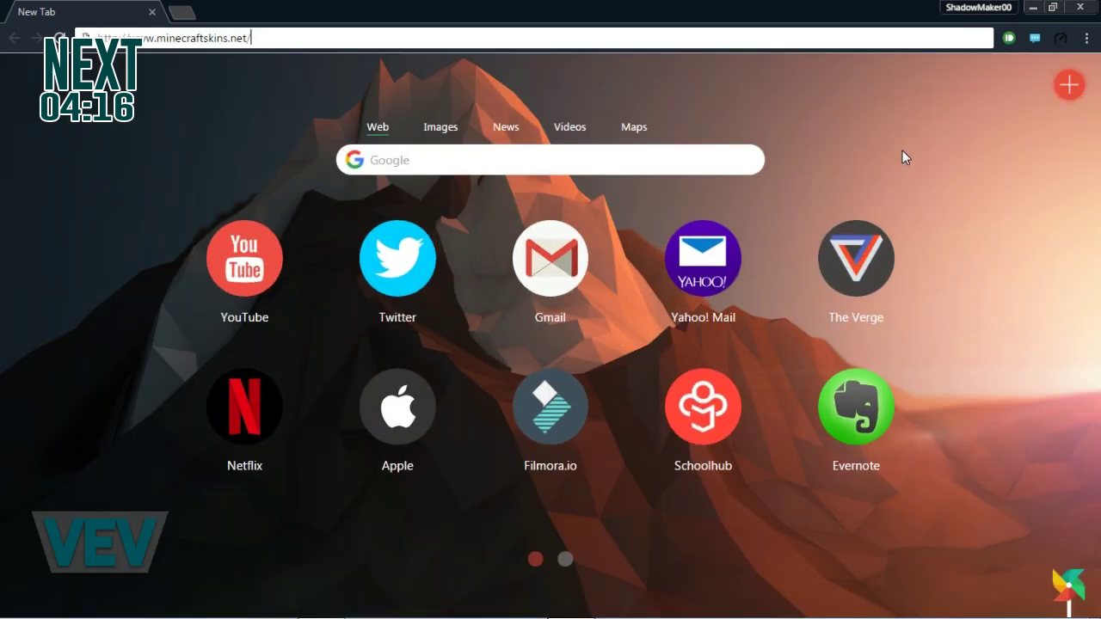
key("Return")
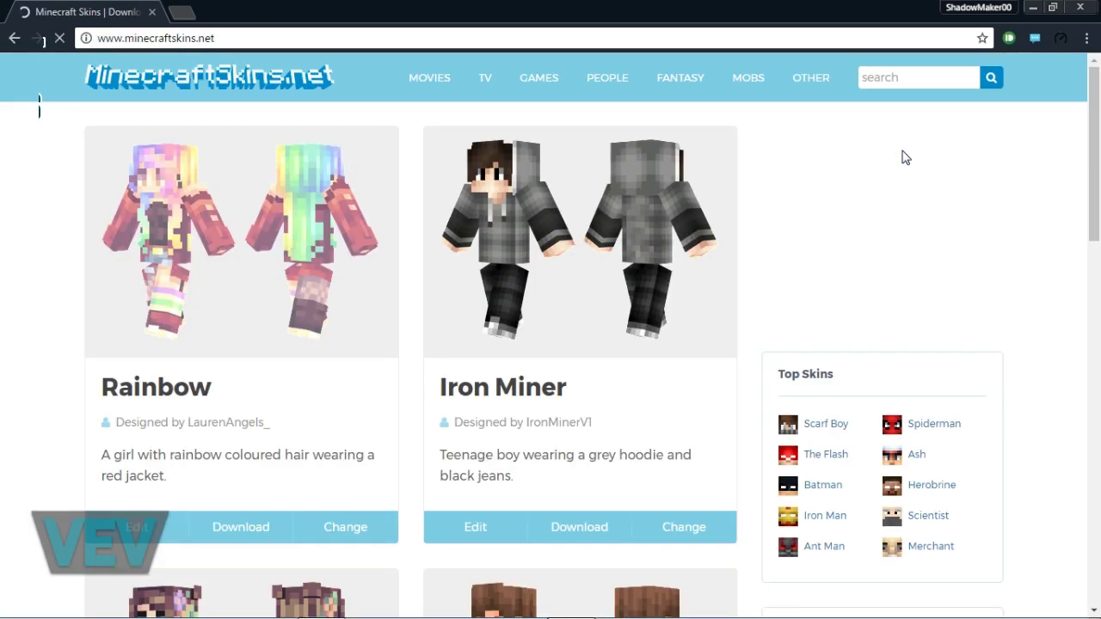
scroll(789, 370, "down", 6)
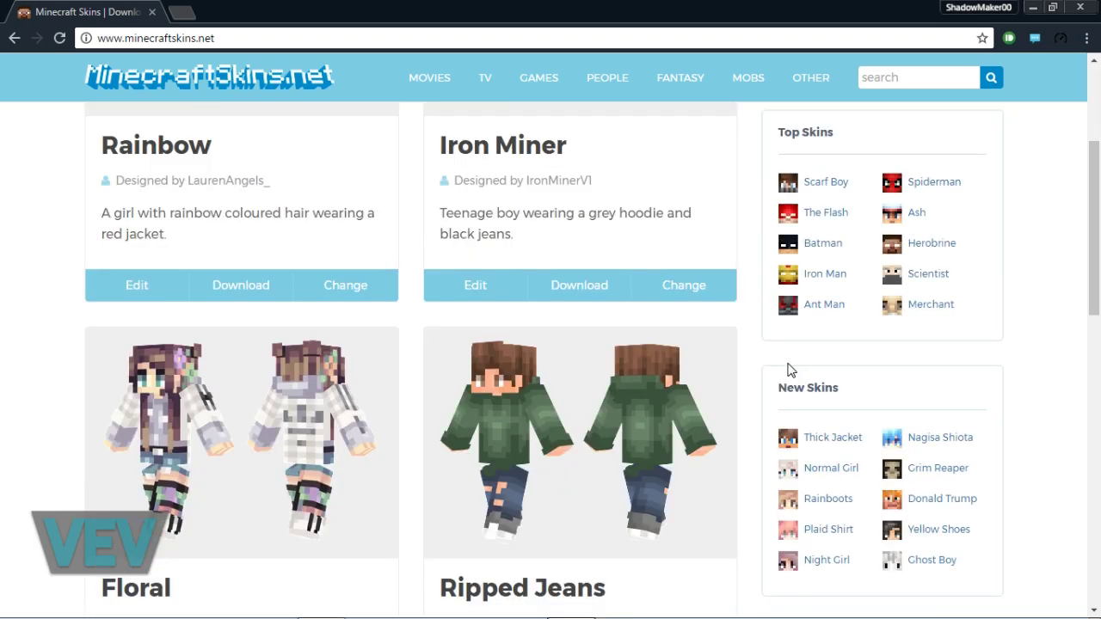
scroll(447, 315, "down", 6)
scroll(445, 307, "up", 12)
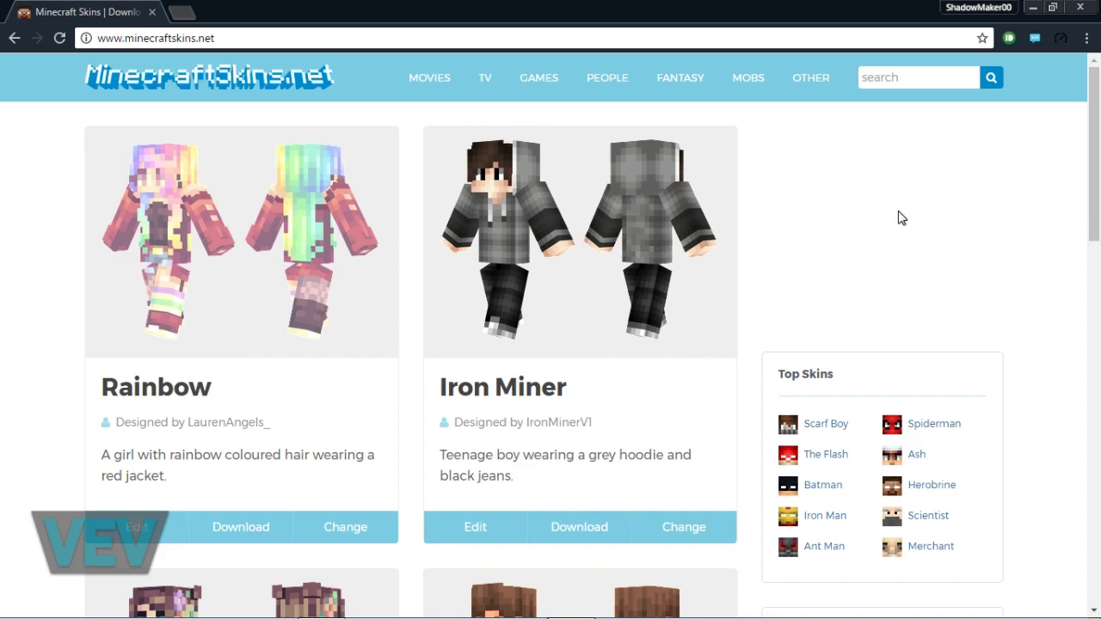
scroll(589, 194, "down", 6)
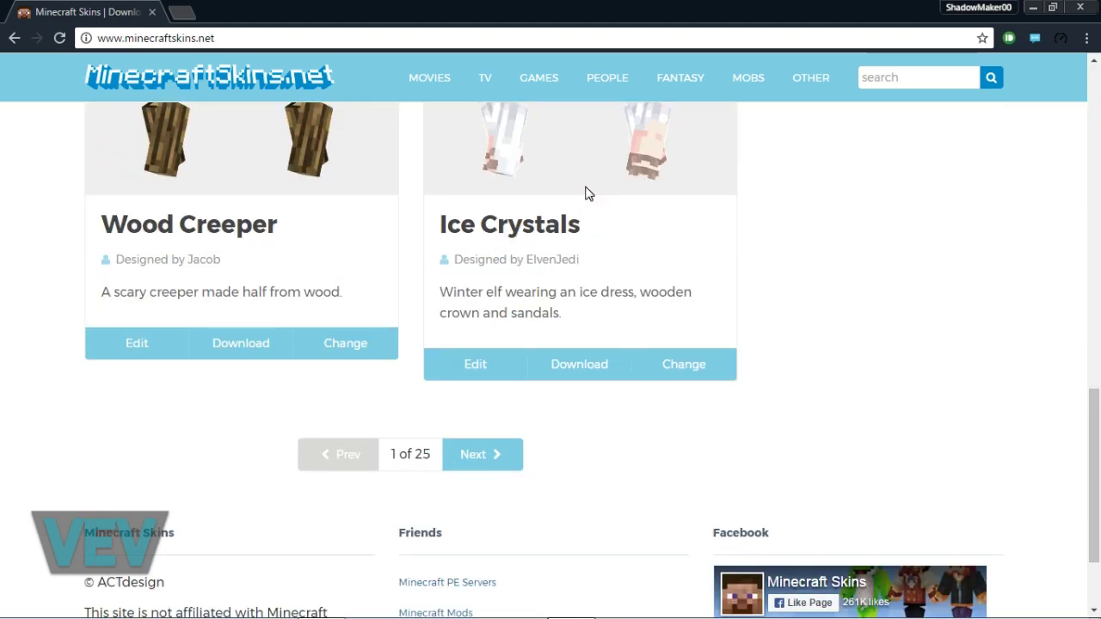
scroll(628, 273, "down", 2)
scroll(789, 325, "up", 8)
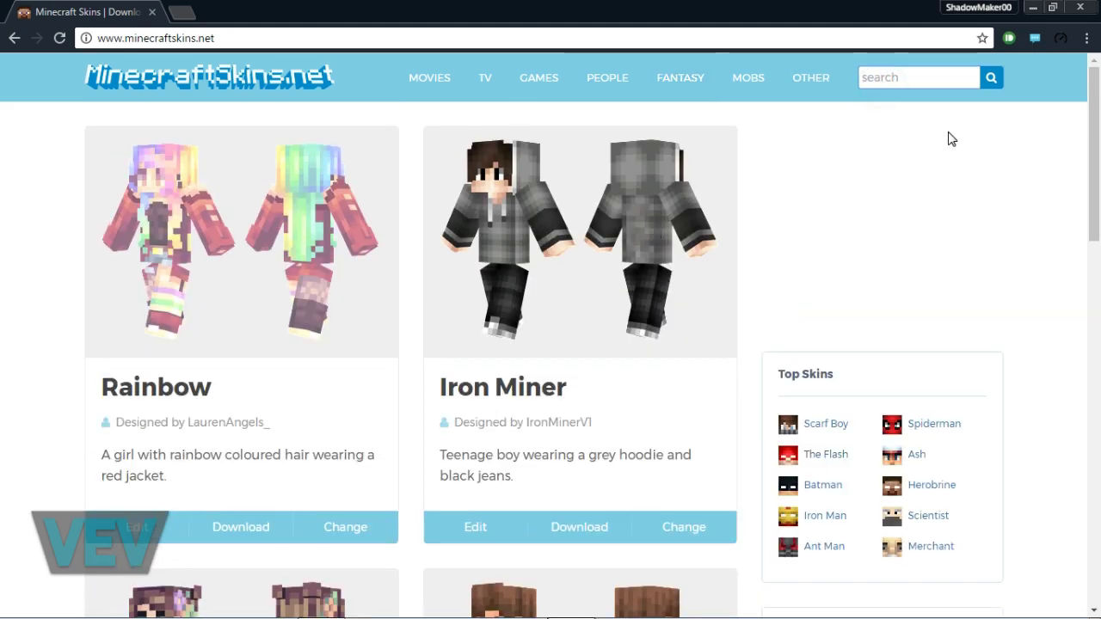
Search the site for "ghost" and open the Ghost skin's page in a separate tab
left_click(892, 79)
type("ghost")
key("Return")
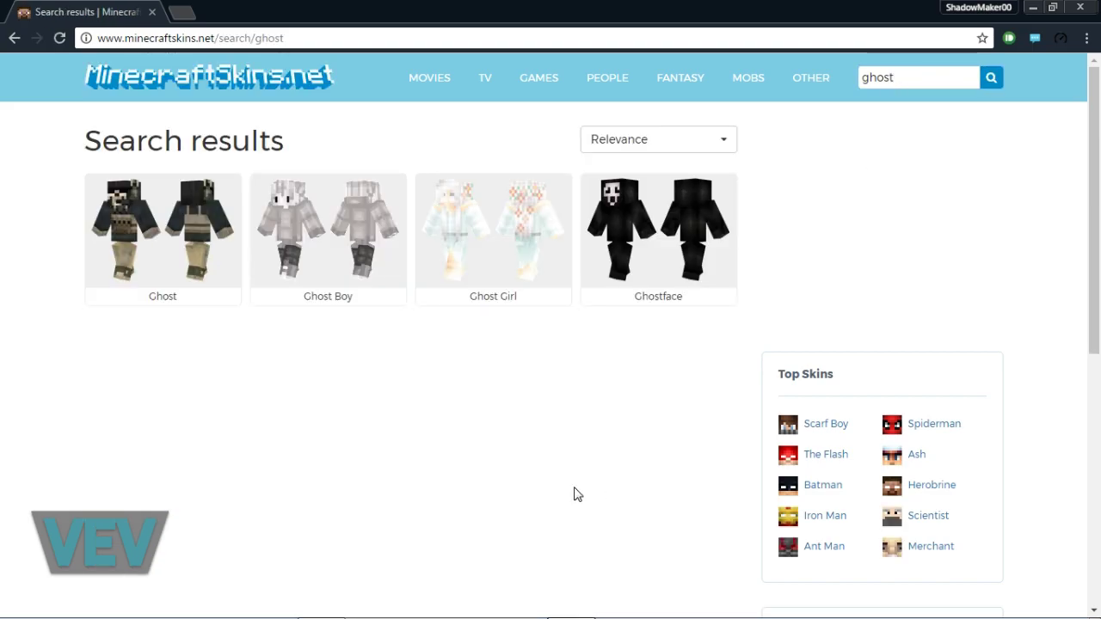
middle_click(106, 254)
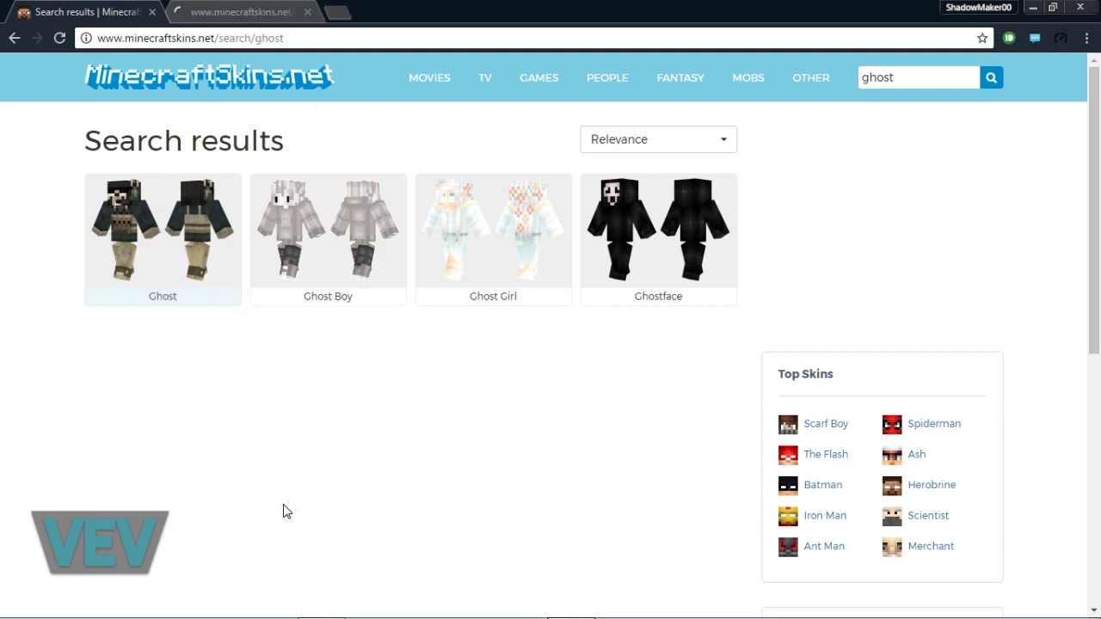
left_click(233, 12)
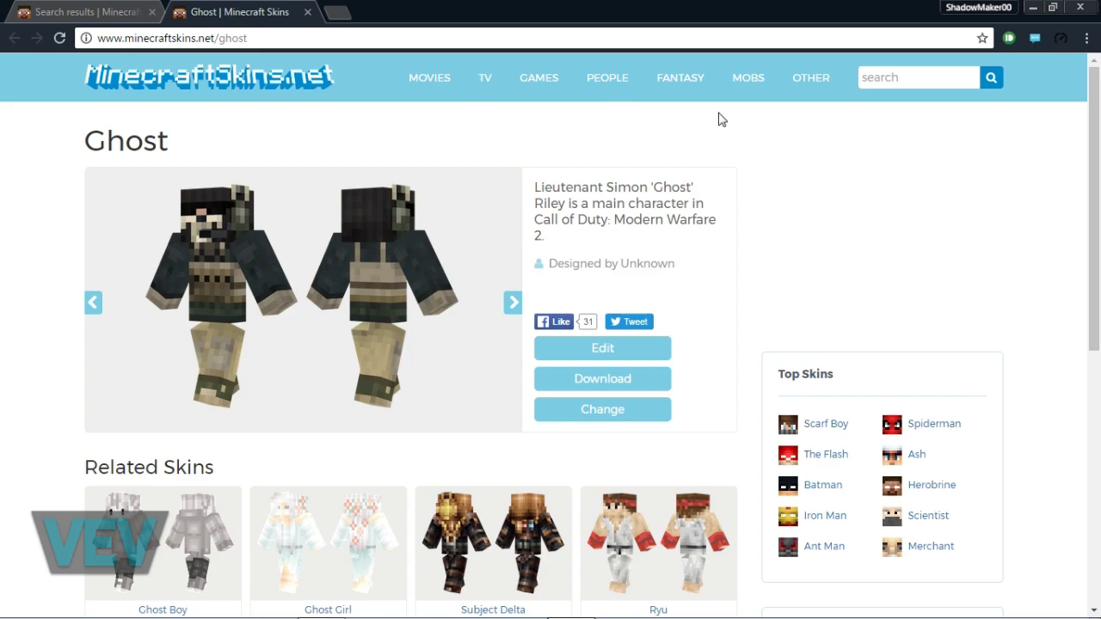
Look over the Ghost skin's page, including its related skins and the Top Skins and New Skins lists
scroll(848, 198, "down", 5)
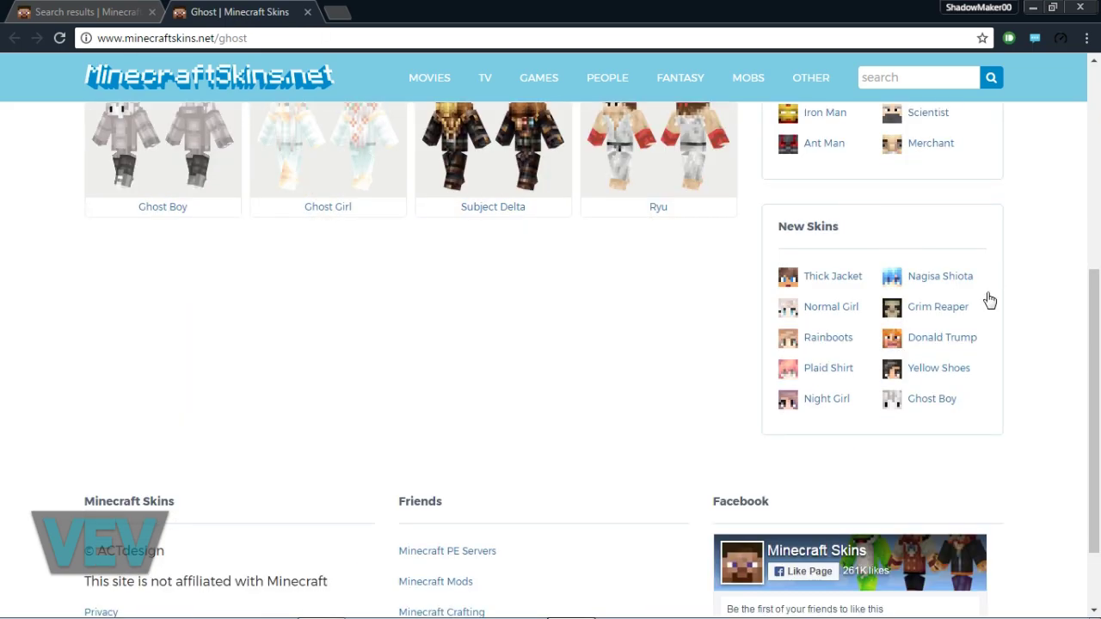
scroll(1067, 383, "down", 1)
scroll(1080, 391, "up", 6)
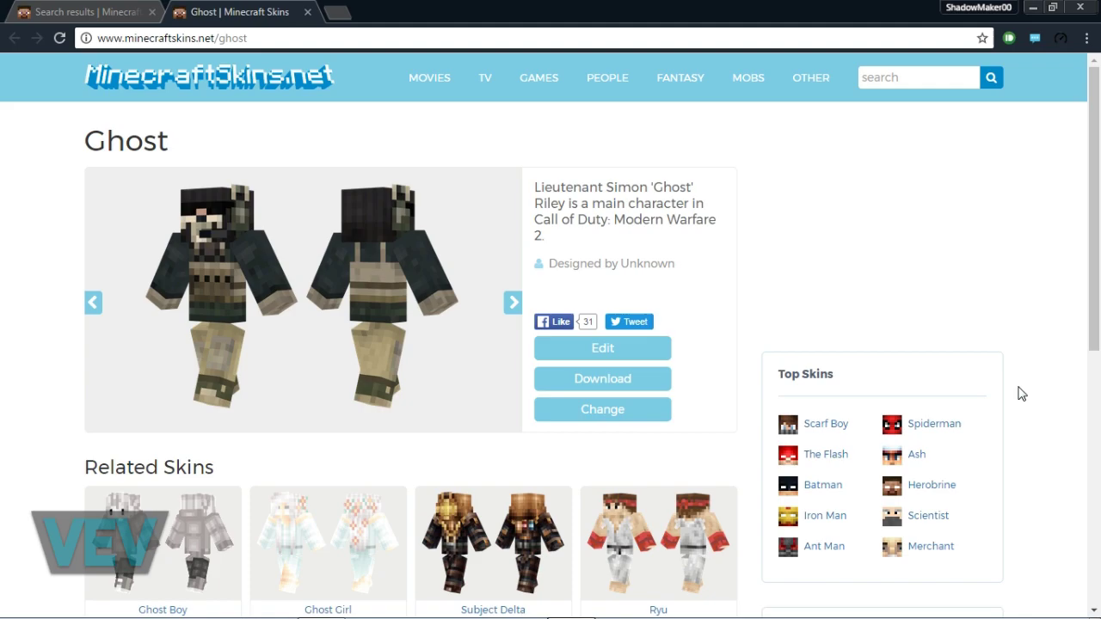
scroll(833, 332, "down", 6)
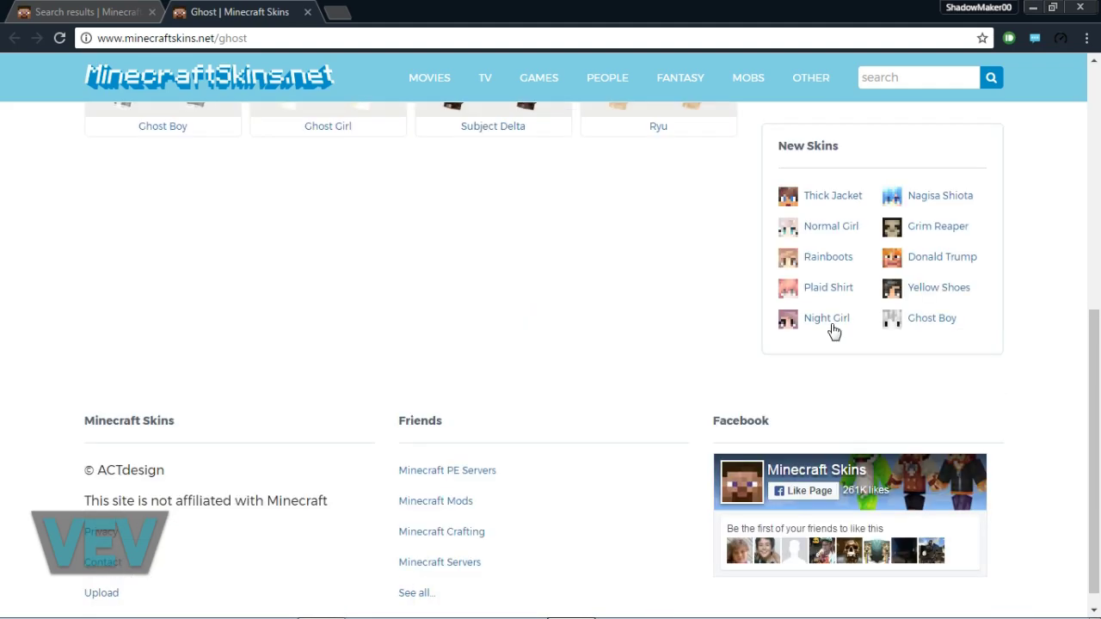
scroll(833, 331, "up", 6)
scroll(806, 323, "down", 3)
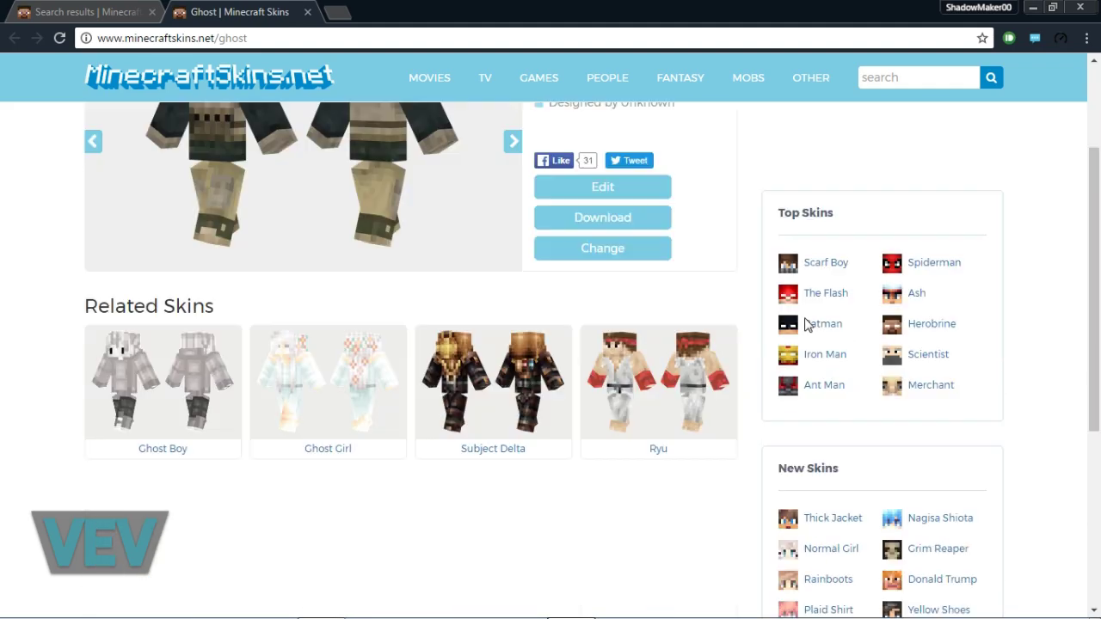
scroll(505, 440, "up", 3)
View the Games category, then browse the first page of skins in the Movies category
left_click(538, 78)
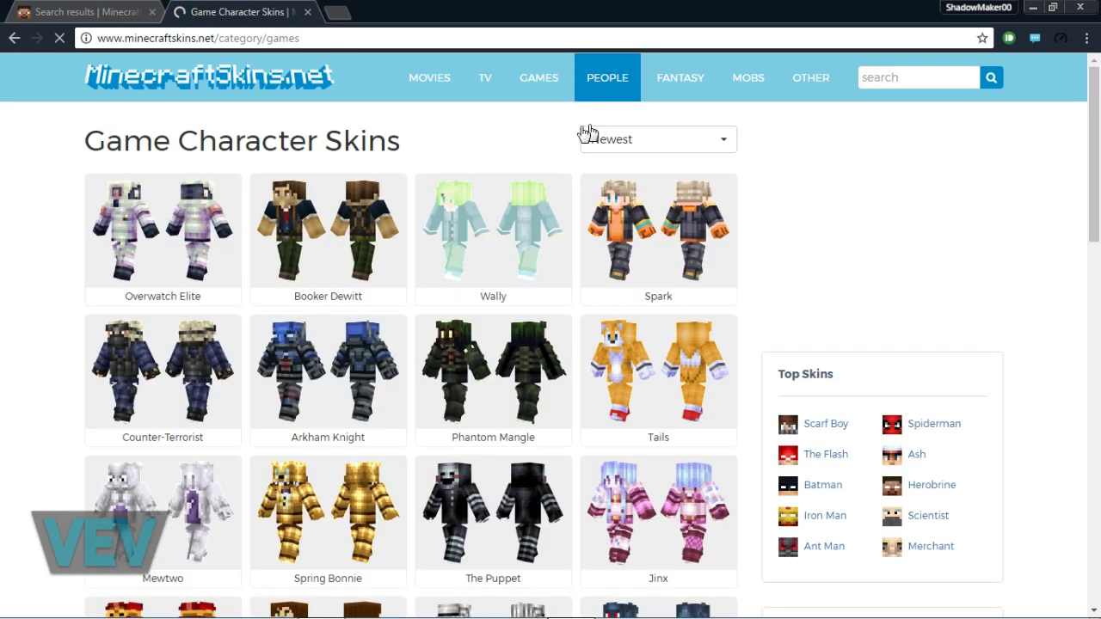
left_click(430, 82)
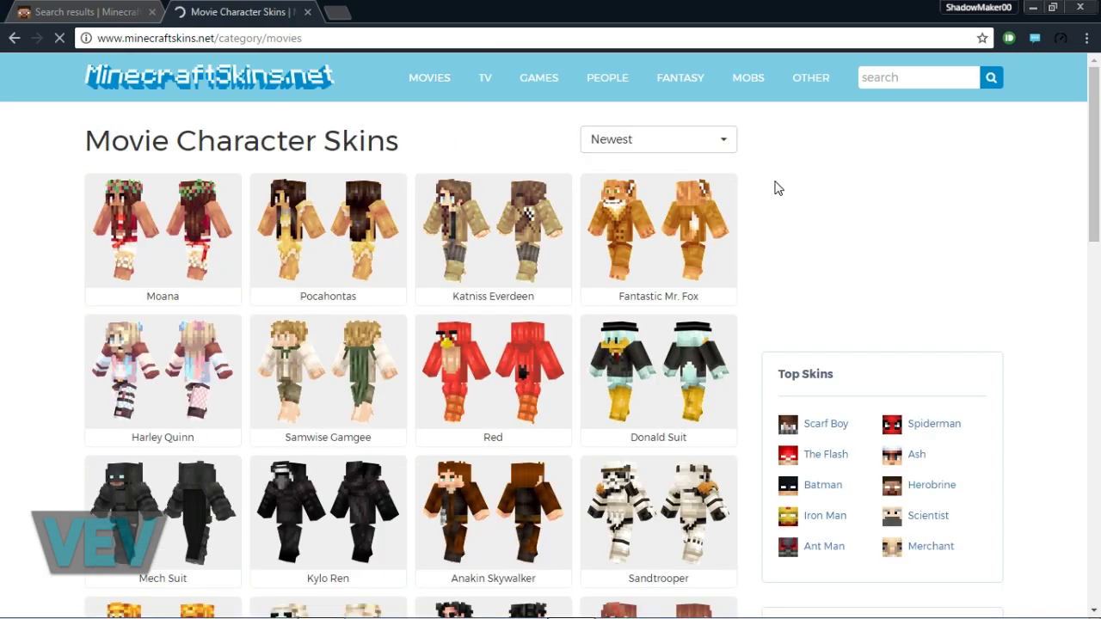
scroll(774, 187, "down", 3)
scroll(897, 301, "down", 5)
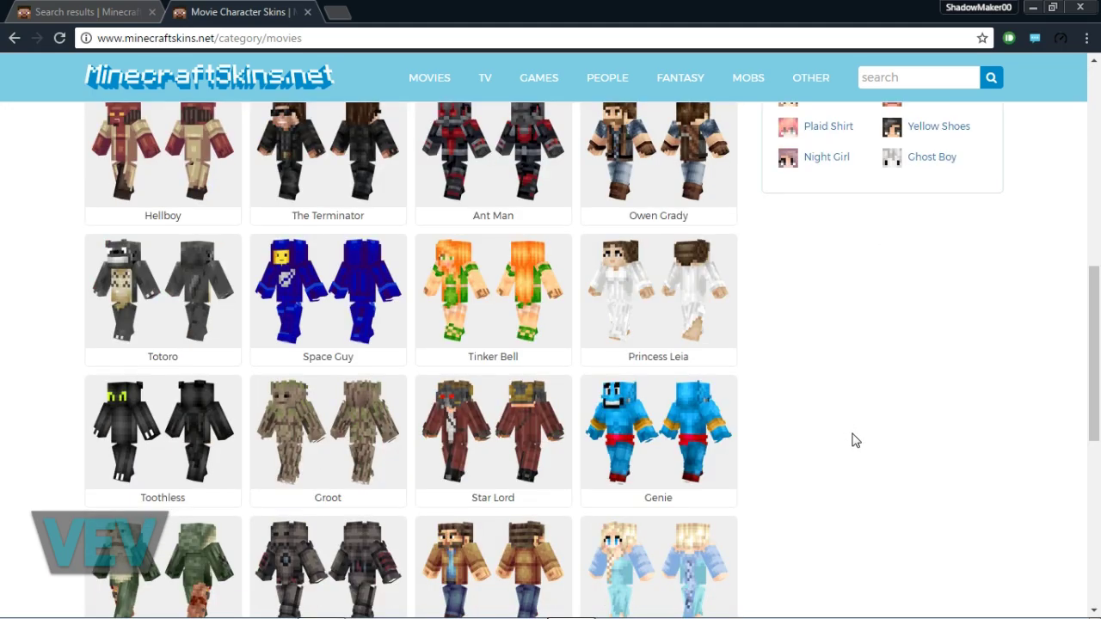
scroll(856, 441, "down", 1)
scroll(856, 440, "down", 5)
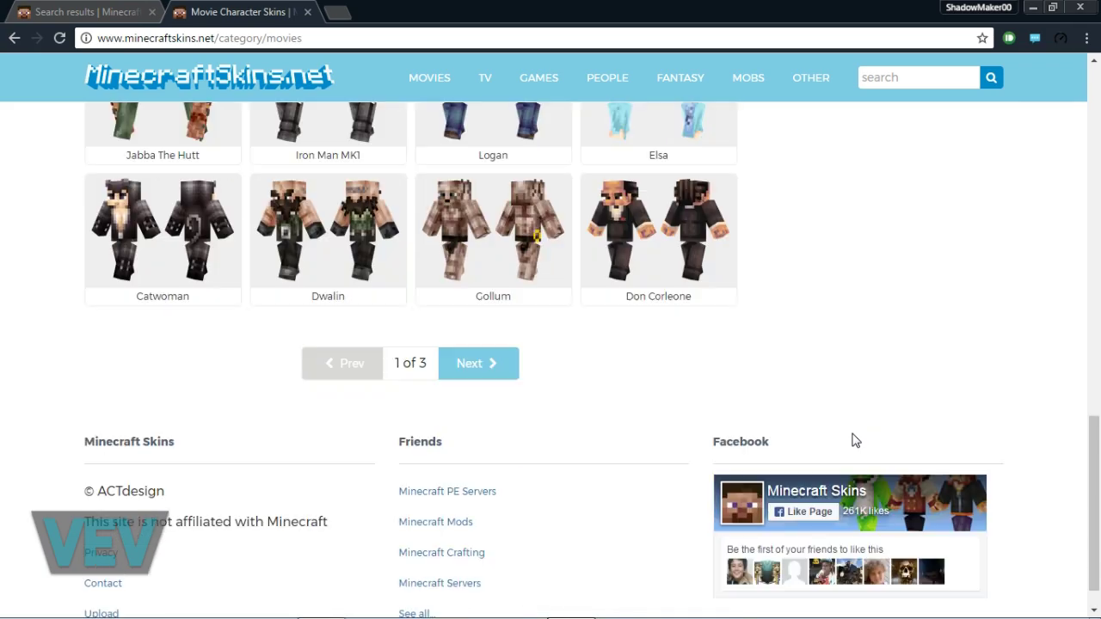
scroll(826, 430, "up", 3)
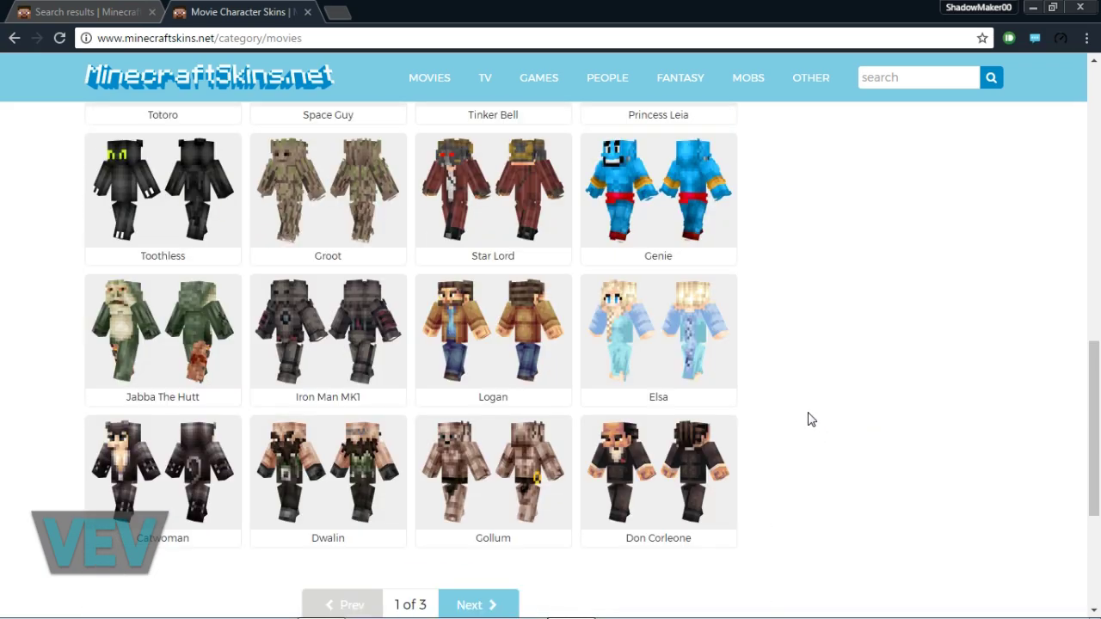
scroll(811, 419, "up", 3)
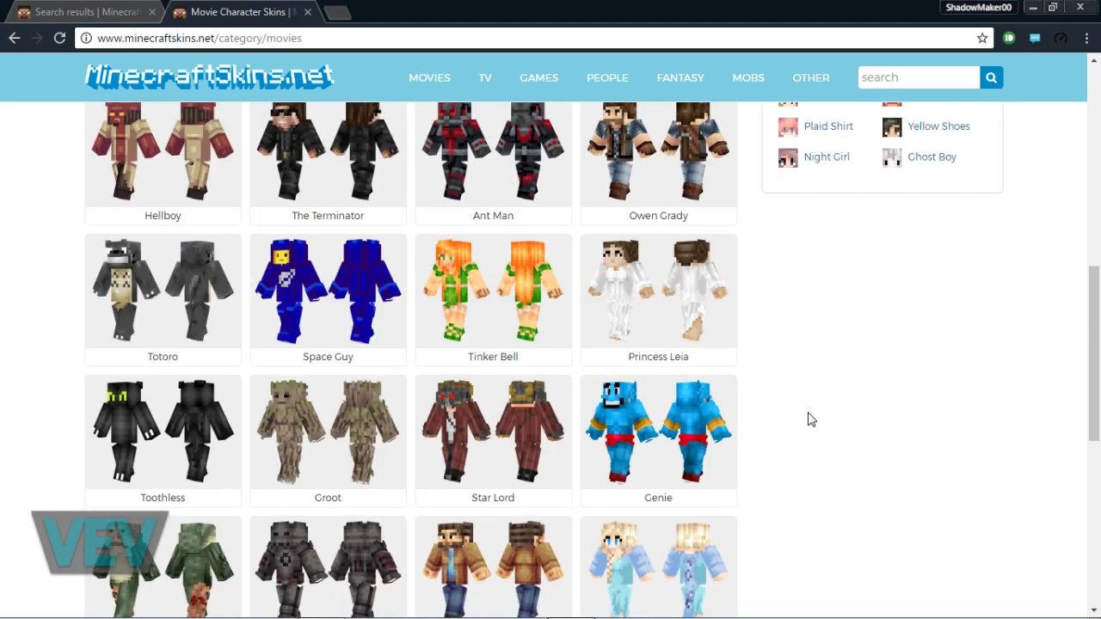
scroll(811, 419, "up", 2)
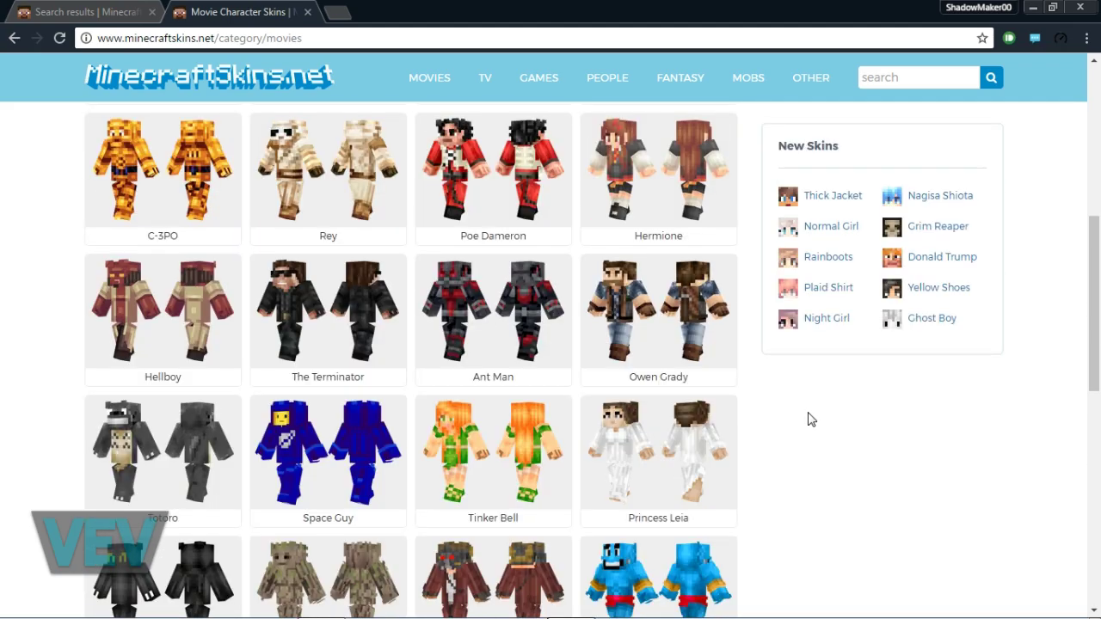
Open the Ant Man skin's page from the movie skins and look over its options and related skins
left_click(527, 342)
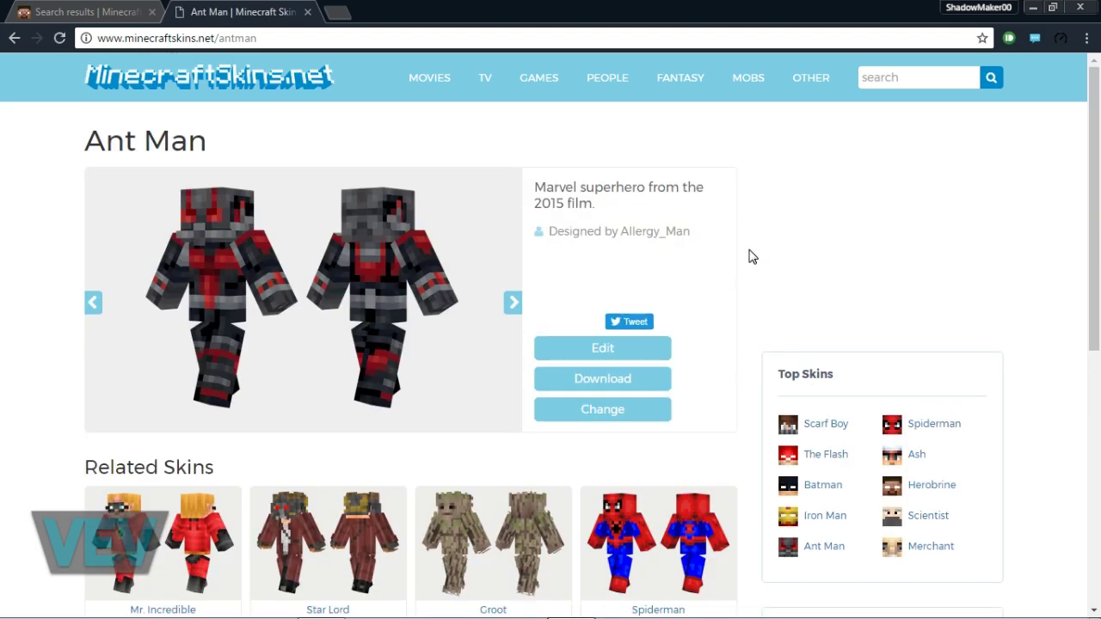
scroll(751, 256, "down", 2)
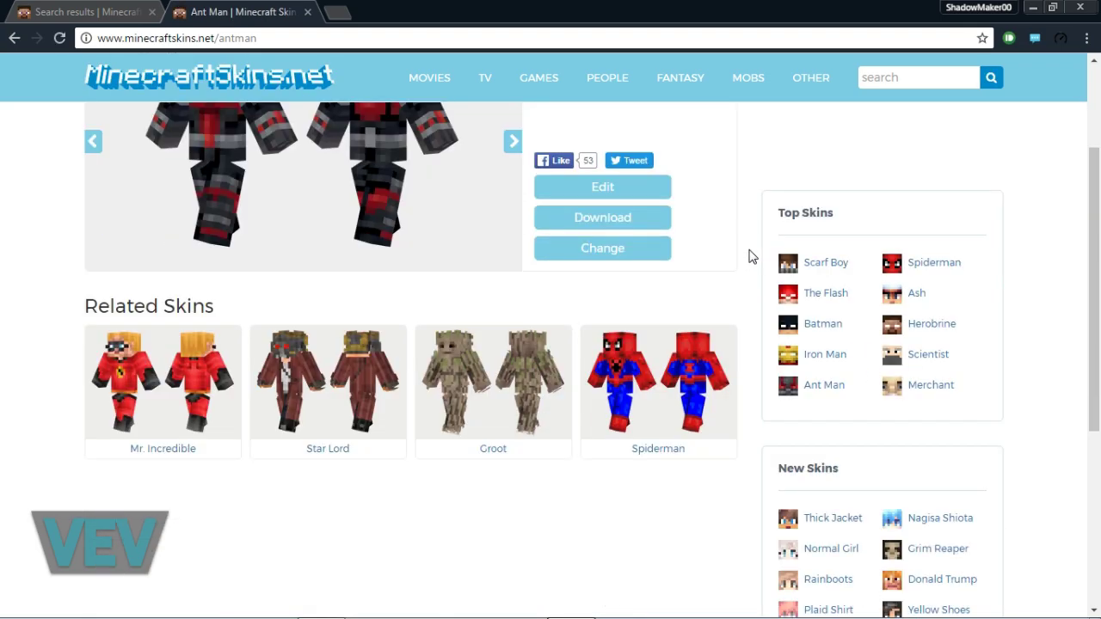
scroll(751, 256, "up", 2)
left_click(45, 13)
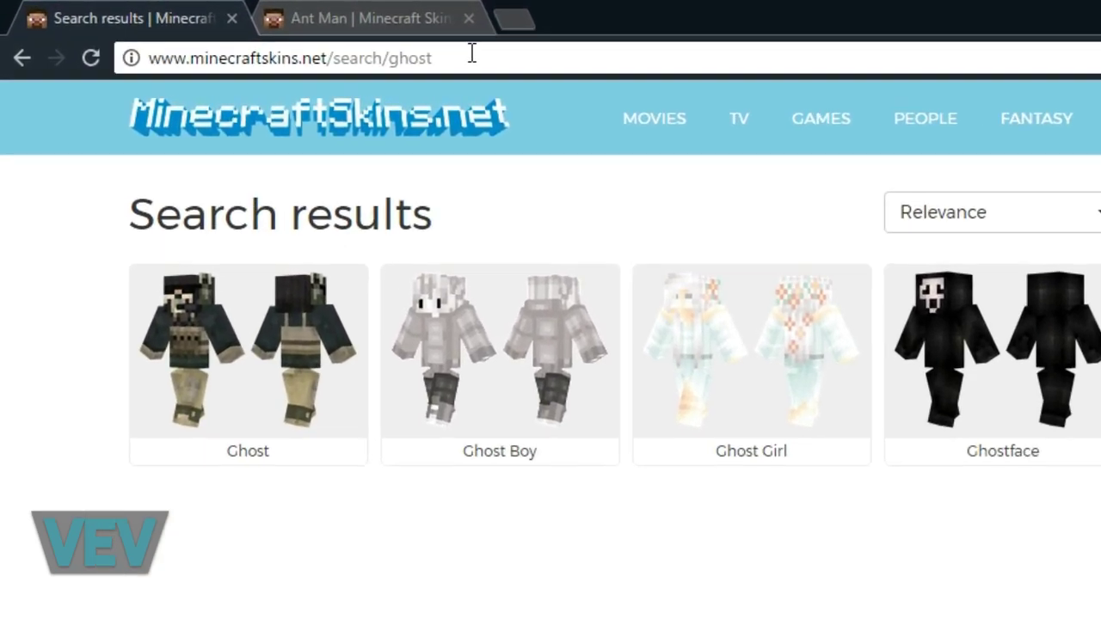
left_click_drag(333, 58, 461, 51)
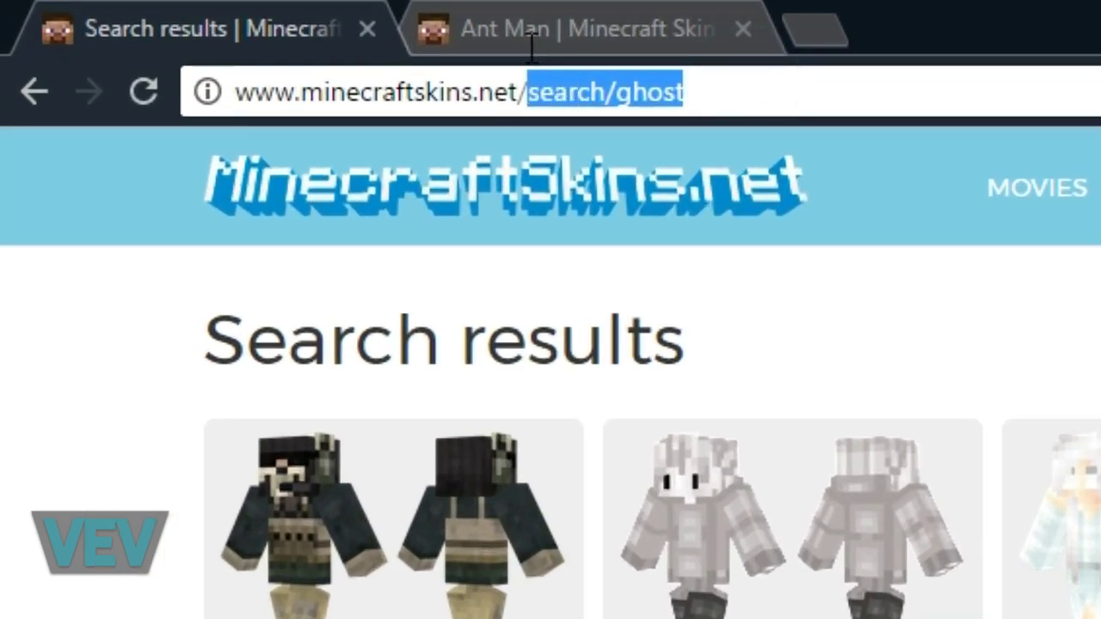
type("sk")
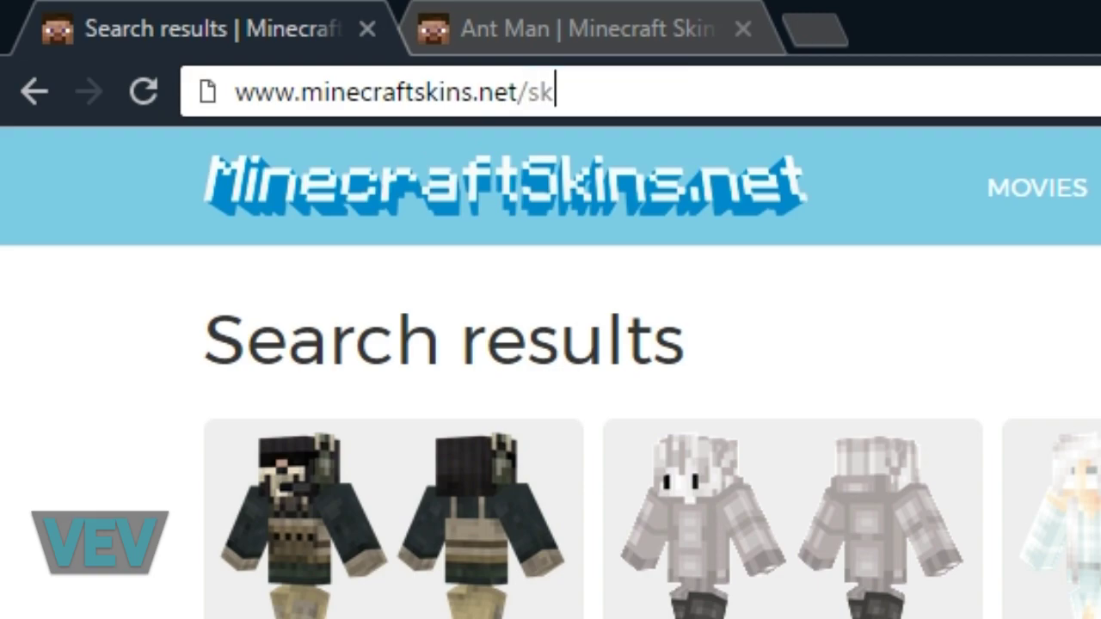
type("ineditor")
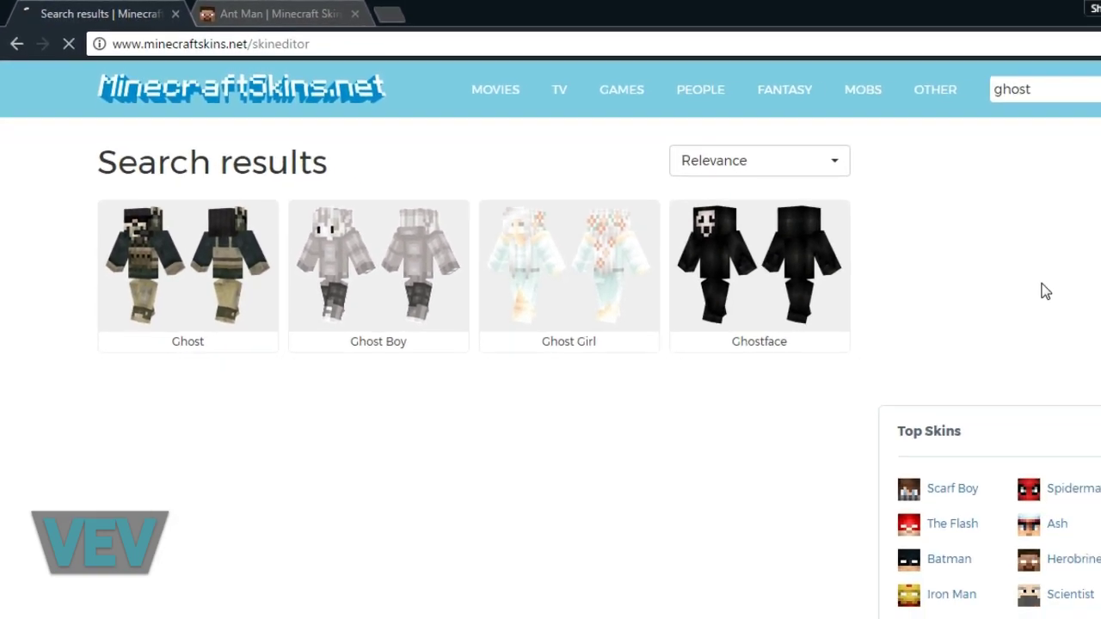
key("Return")
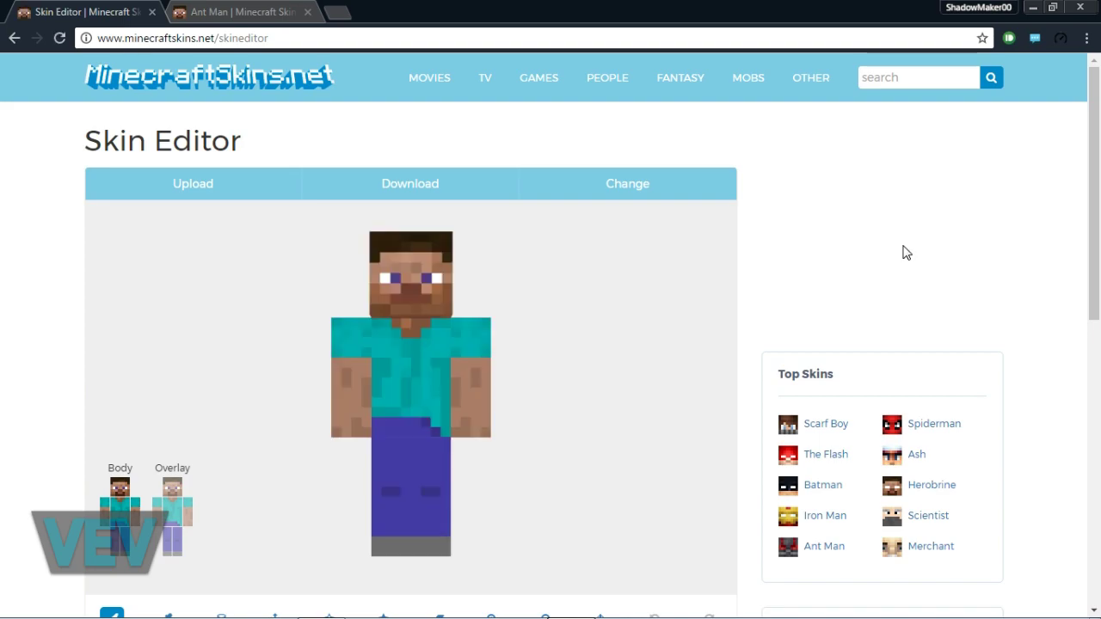
Examine the skin editor's character model, drawing tools, color palette and model and stance options
scroll(632, 352, "down", 5)
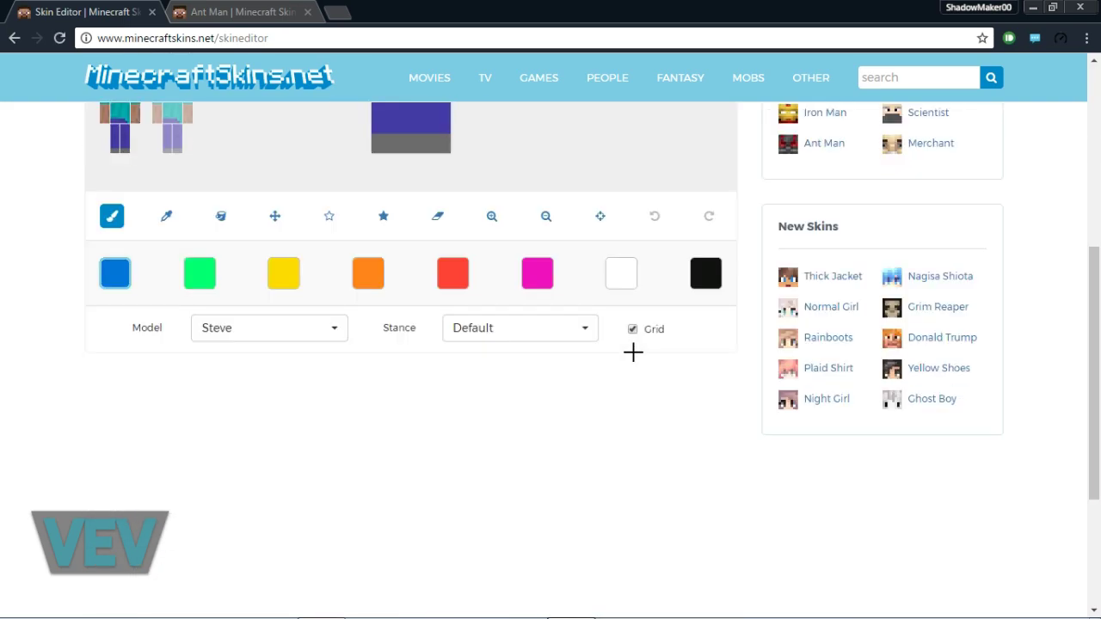
scroll(631, 352, "up", 5)
left_click_drag(275, 315, 648, 315)
scroll(777, 253, "down", 3)
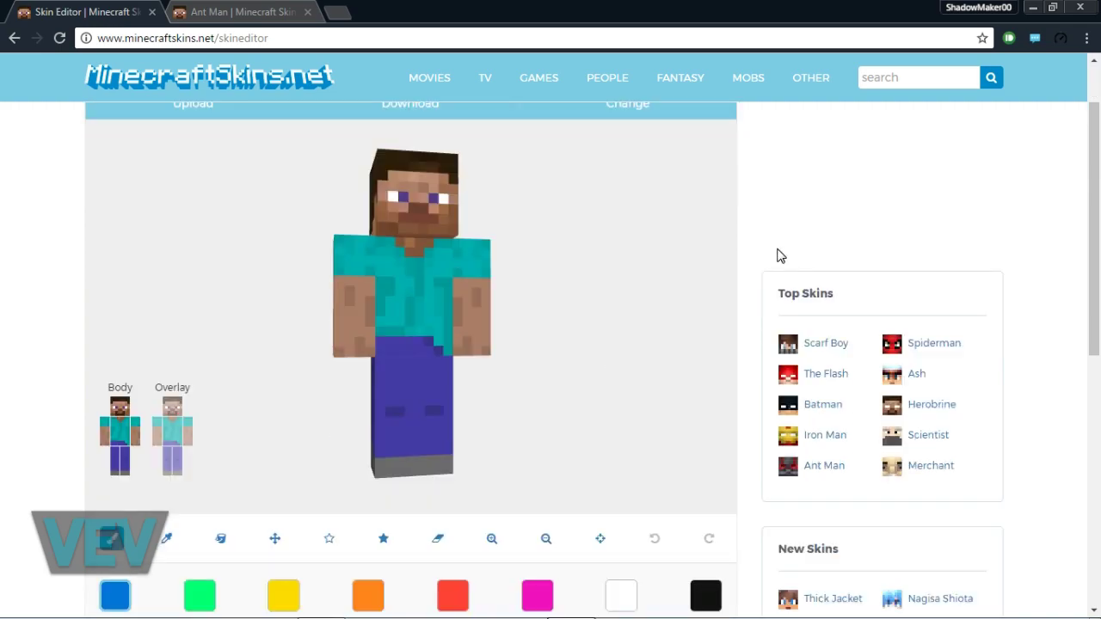
scroll(560, 386, "up", 2)
scroll(224, 413, "down", 2)
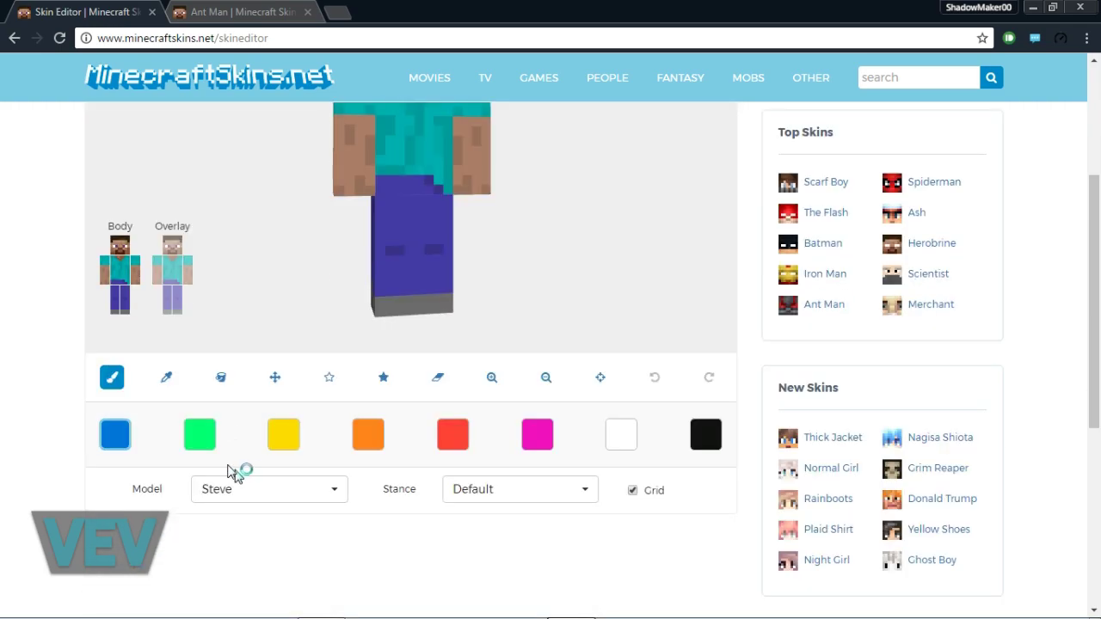
Choose the green color and paint a freehand 6-like shape on the front of the character's shirt
left_click(203, 434)
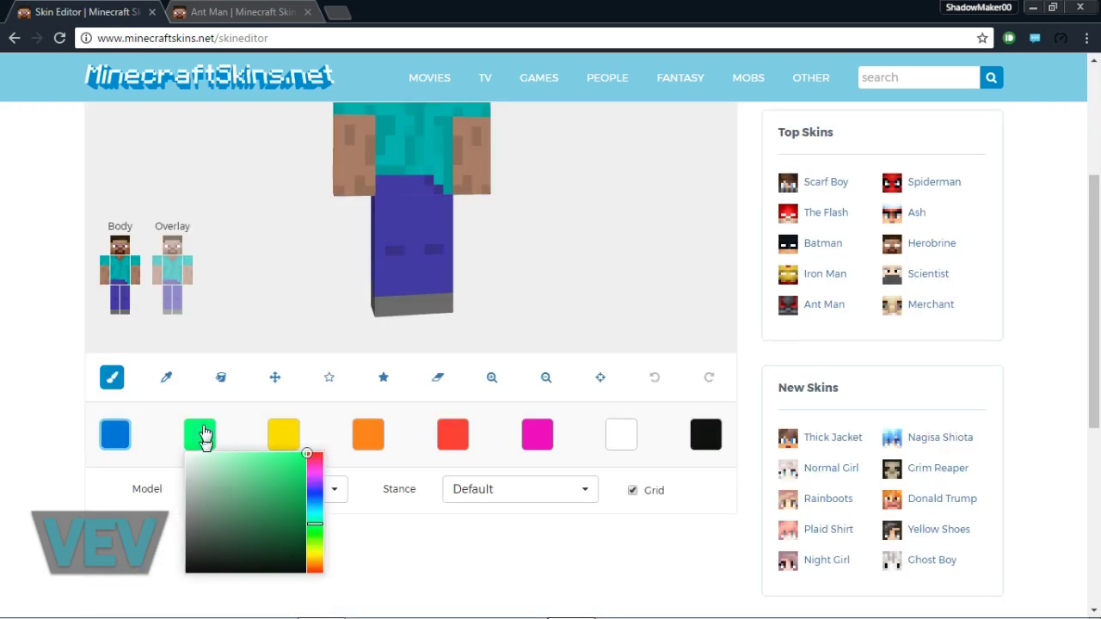
left_click(471, 571)
scroll(469, 563, "up", 3)
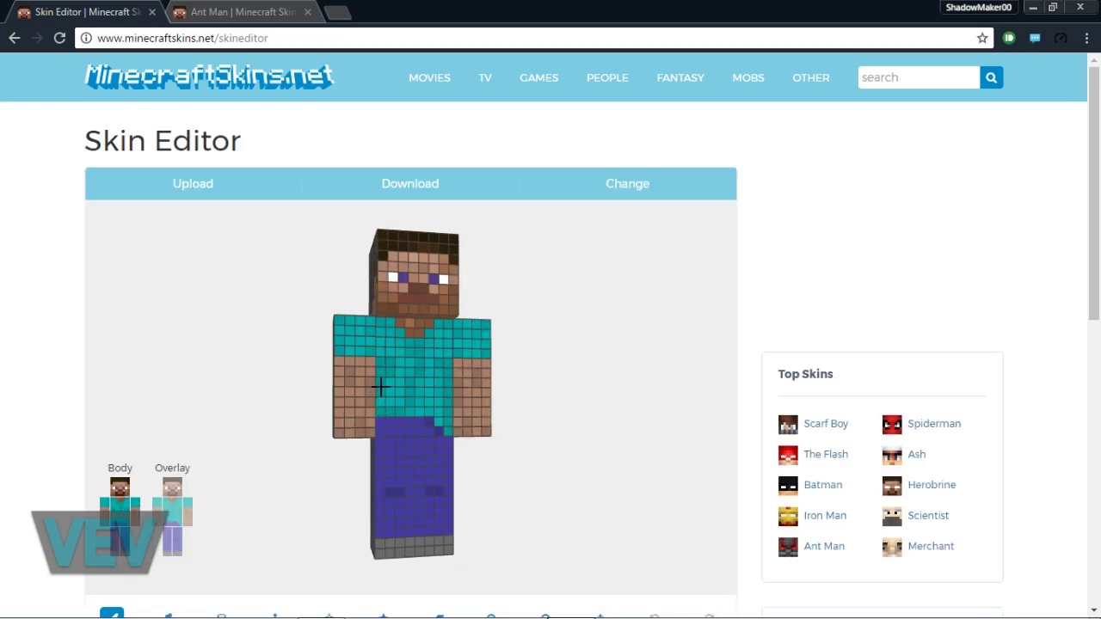
mouse_move(393, 368)
left_mouse_down()
mouse_move(425, 387)
mouse_move(404, 357)
mouse_move(432, 415)
left_mouse_up()
Fill the front of the character's right leg with green using the fill tool
scroll(434, 426, "down", 3)
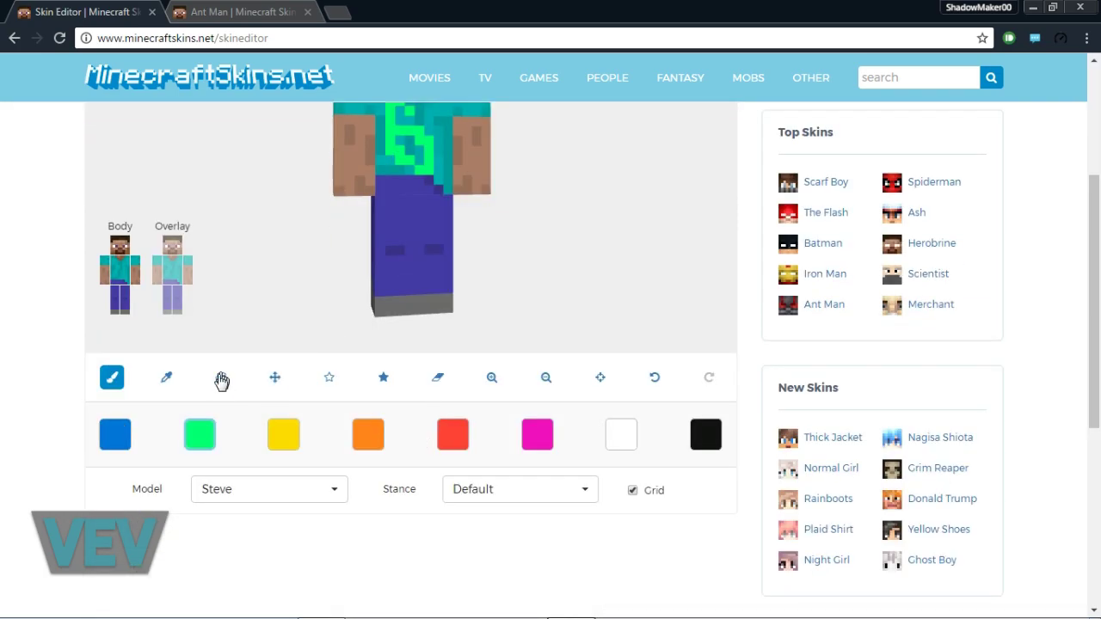
left_click(220, 376)
left_click(410, 221)
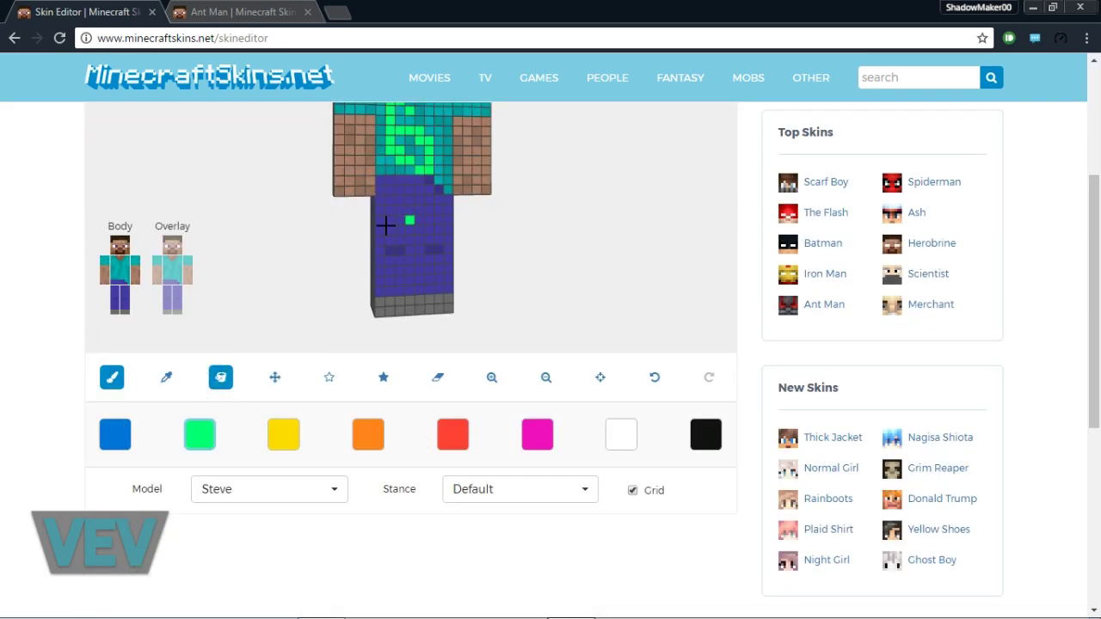
left_click(385, 225)
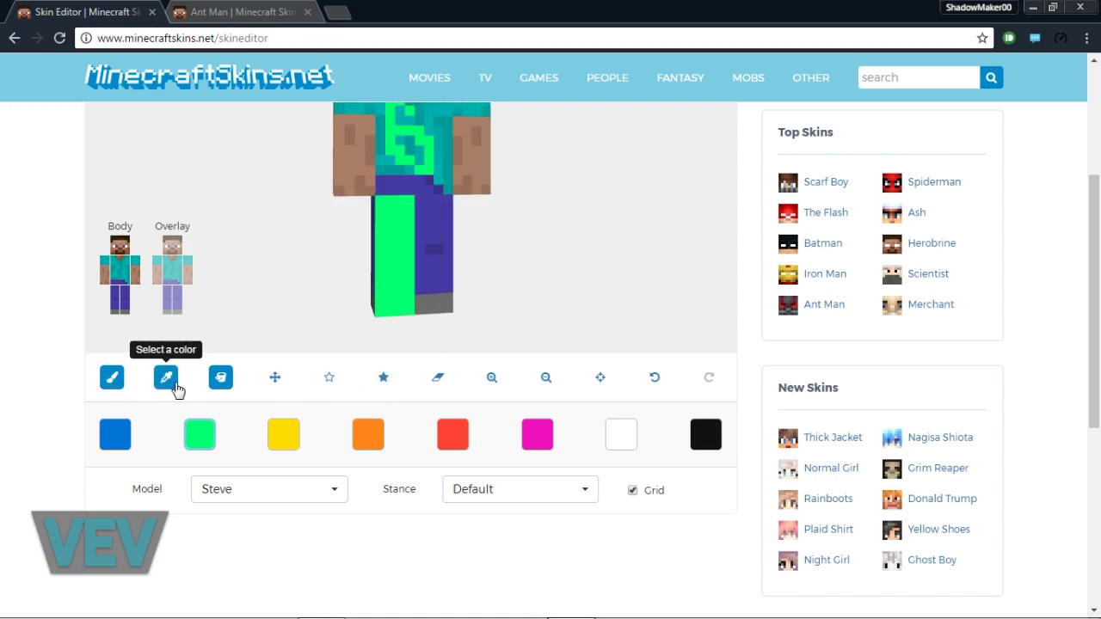
Hide the torso on the Body layer and show it again on the character model
scroll(177, 390, "up", 3)
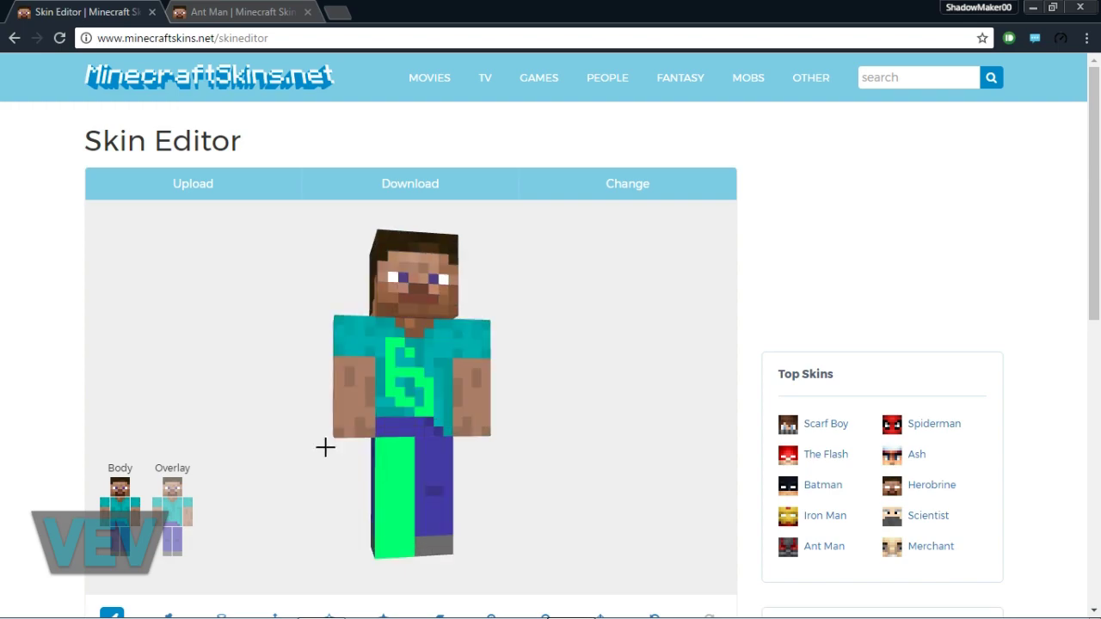
left_click_drag(325, 446, 363, 442)
scroll(261, 467, "down", 1)
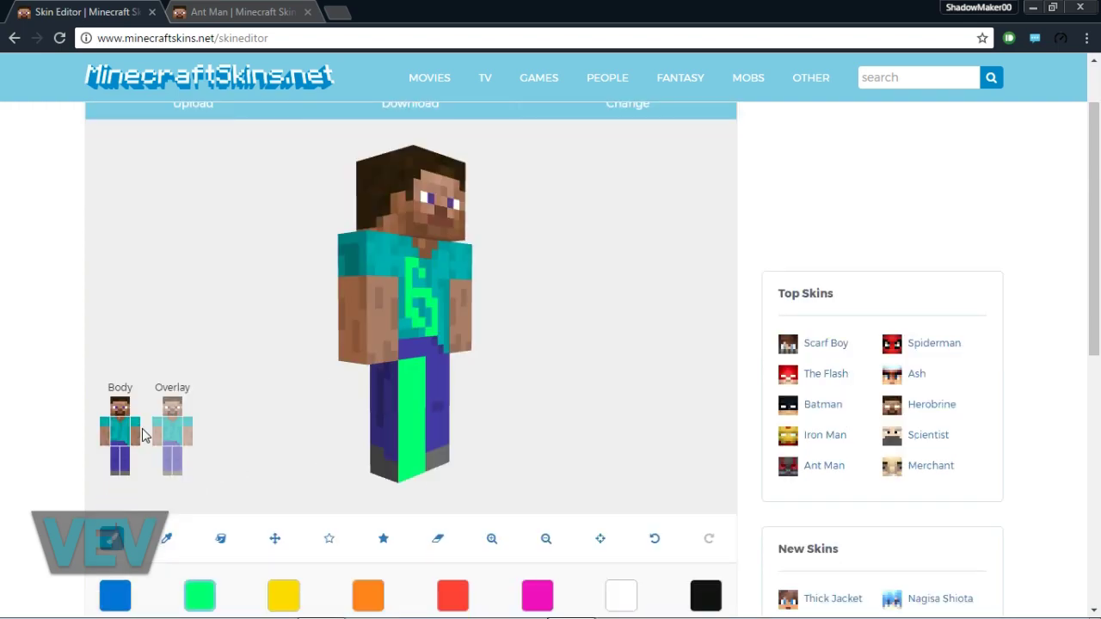
left_click_drag(121, 430, 212, 361)
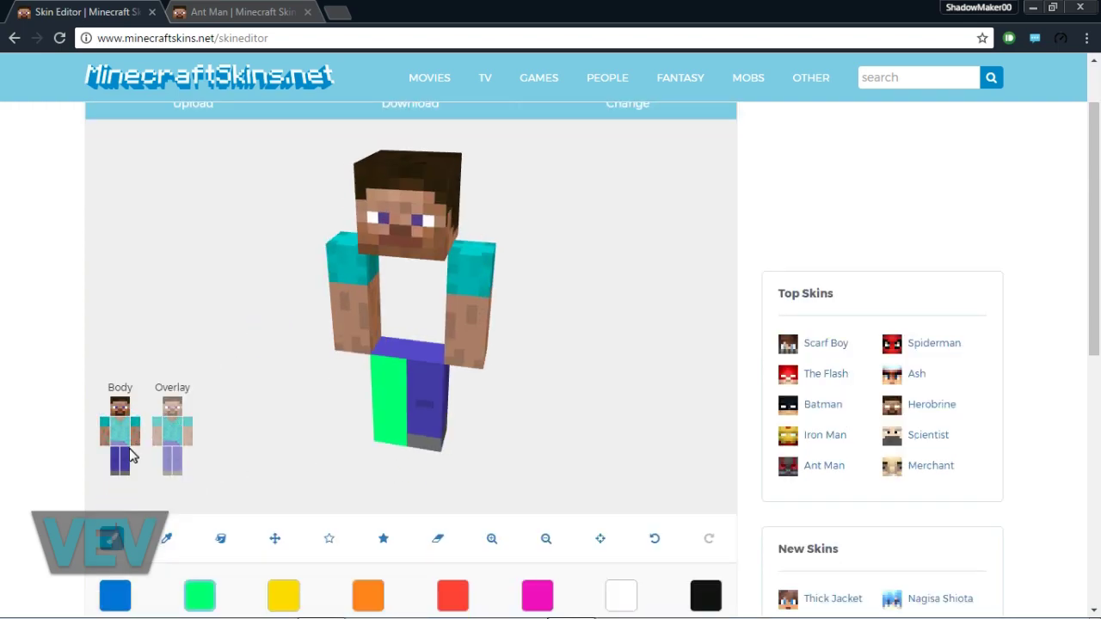
left_click(117, 425)
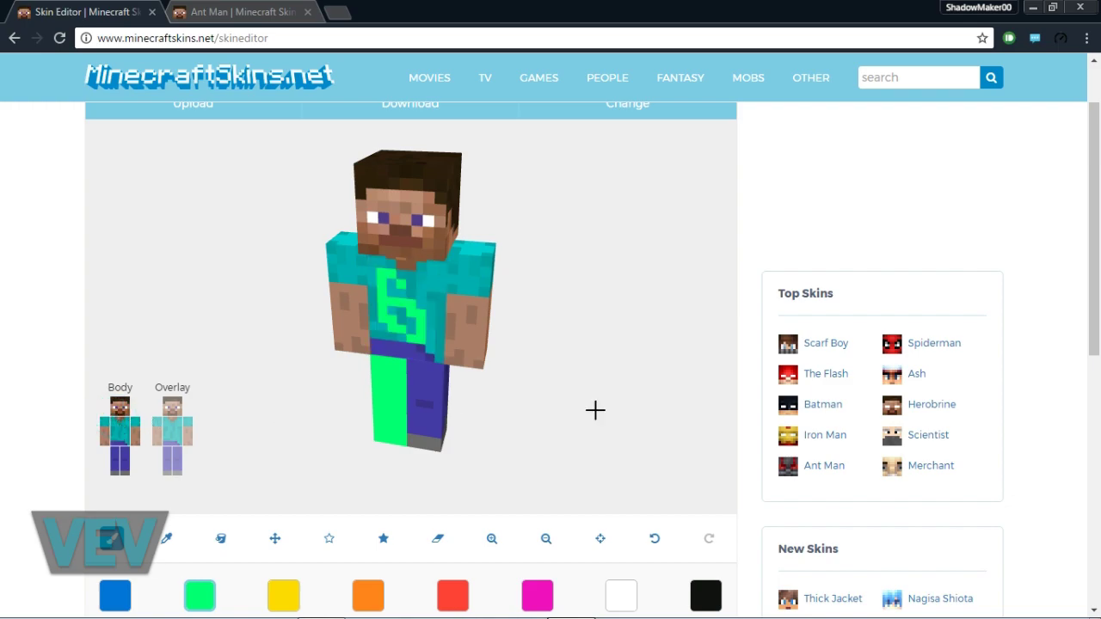
scroll(465, 427, "up", 1)
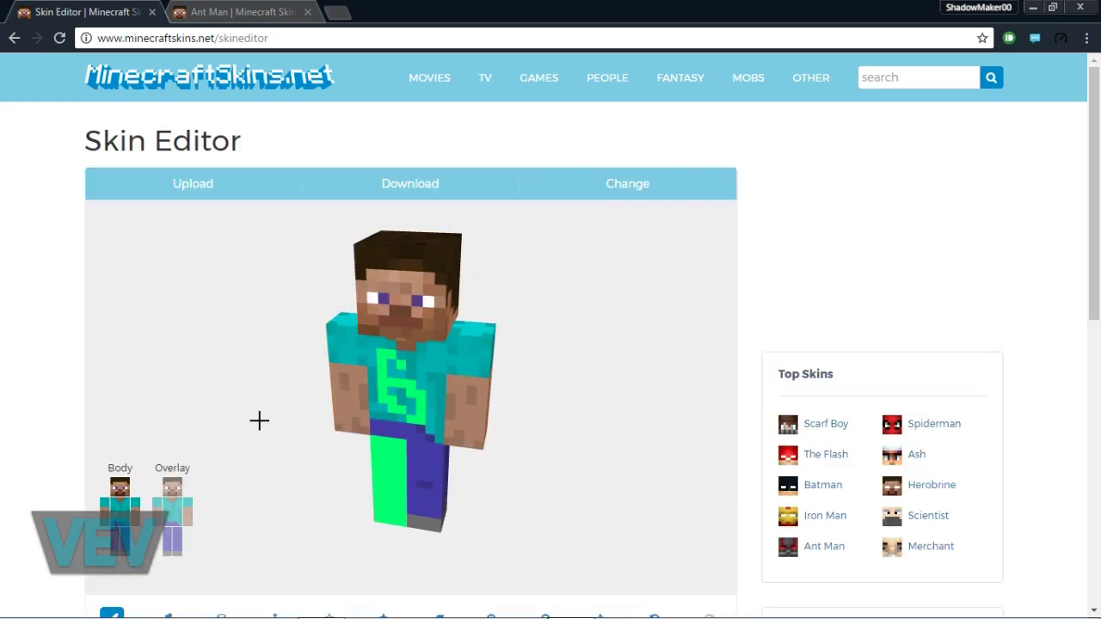
scroll(259, 420, "down", 2)
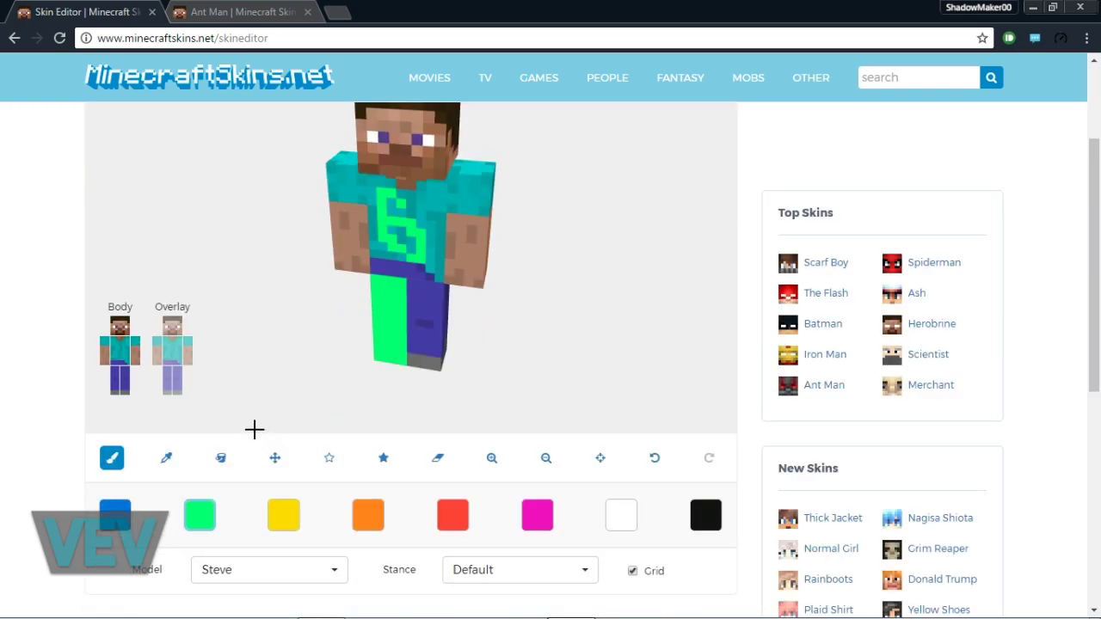
Turn on the head's overlay layer and paint black on its side with the brush
left_click(172, 325)
left_click_drag(534, 223, 524, 247)
scroll(640, 307, "down", 1)
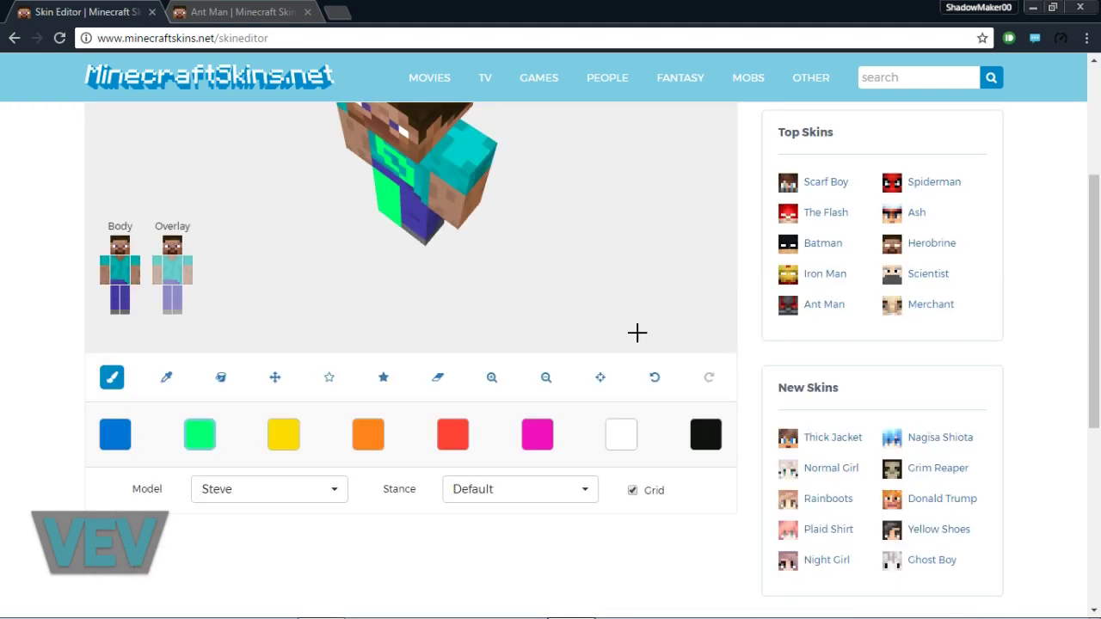
left_click(694, 438)
scroll(686, 374, "up", 2)
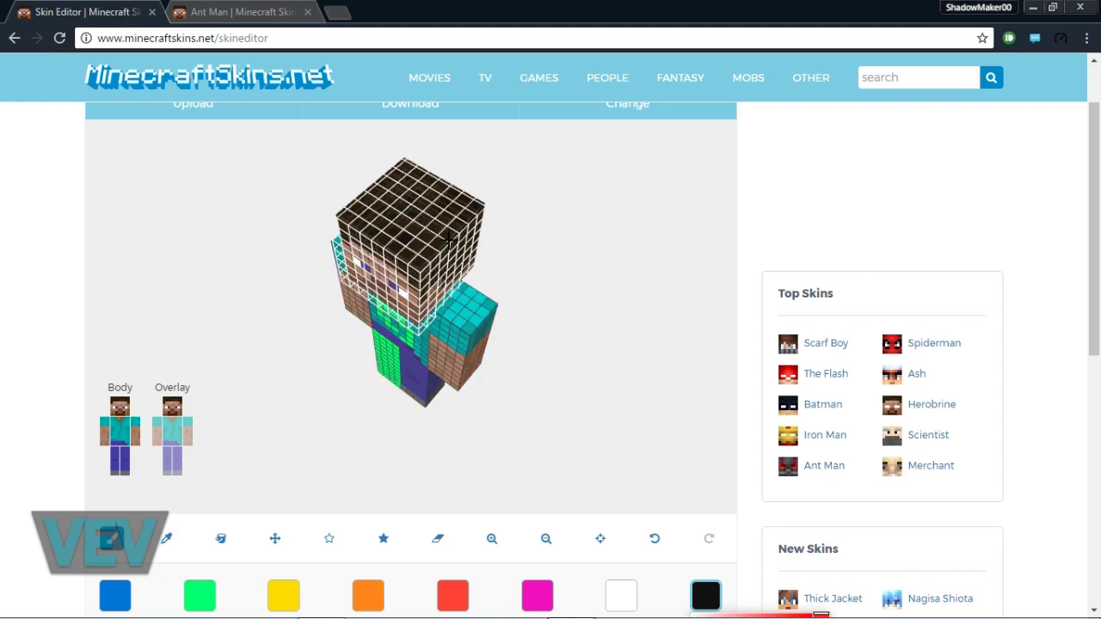
left_click(439, 267)
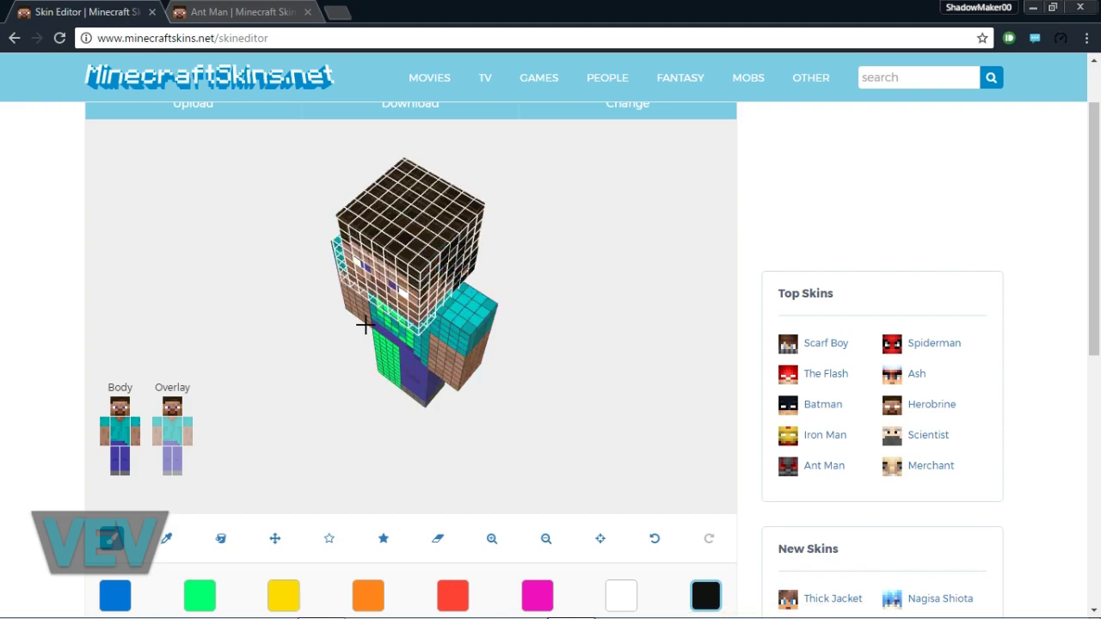
left_click_drag(365, 325, 676, 381)
scroll(273, 385, "up", 1)
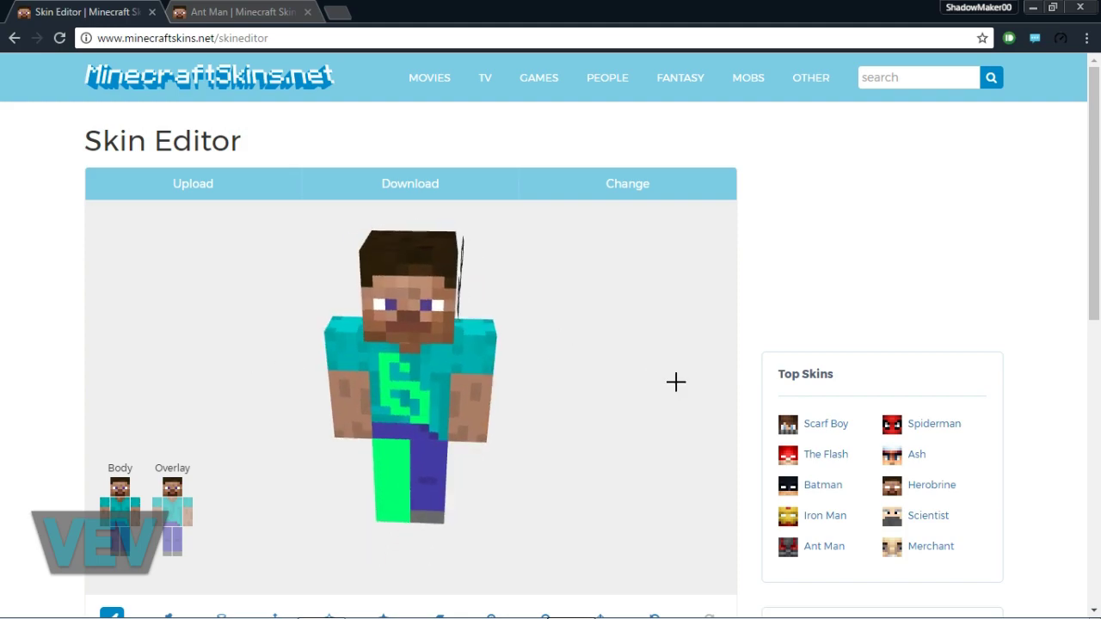
Start downloading the edited skin and create a folder named Skins on the desktop for it
scroll(677, 382, "down", 4)
scroll(675, 385, "up", 4)
left_click(436, 189)
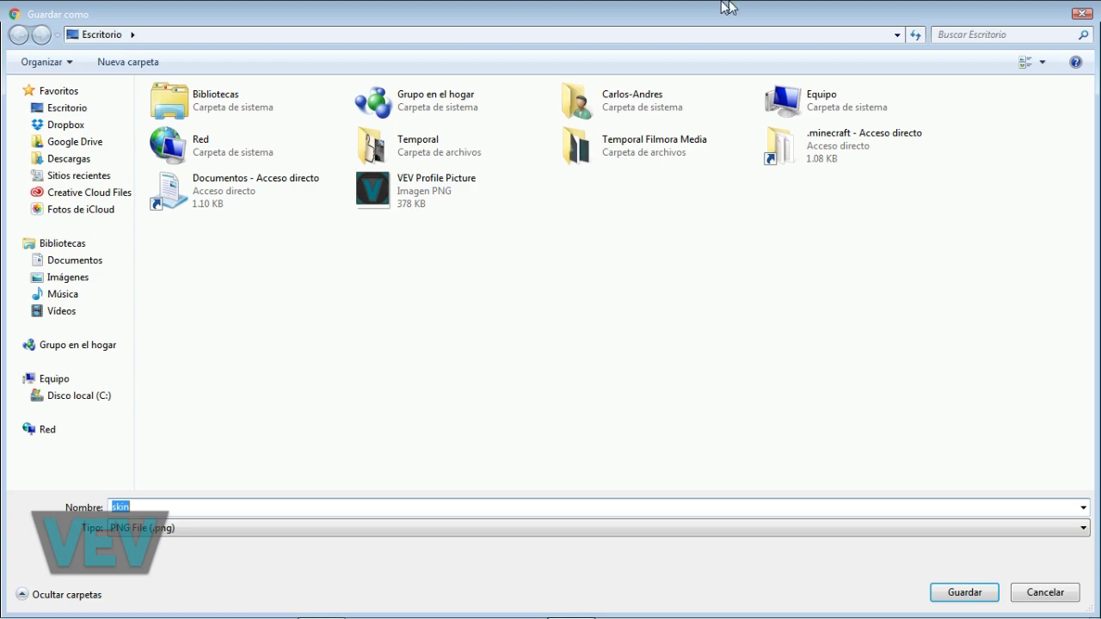
left_click(147, 57)
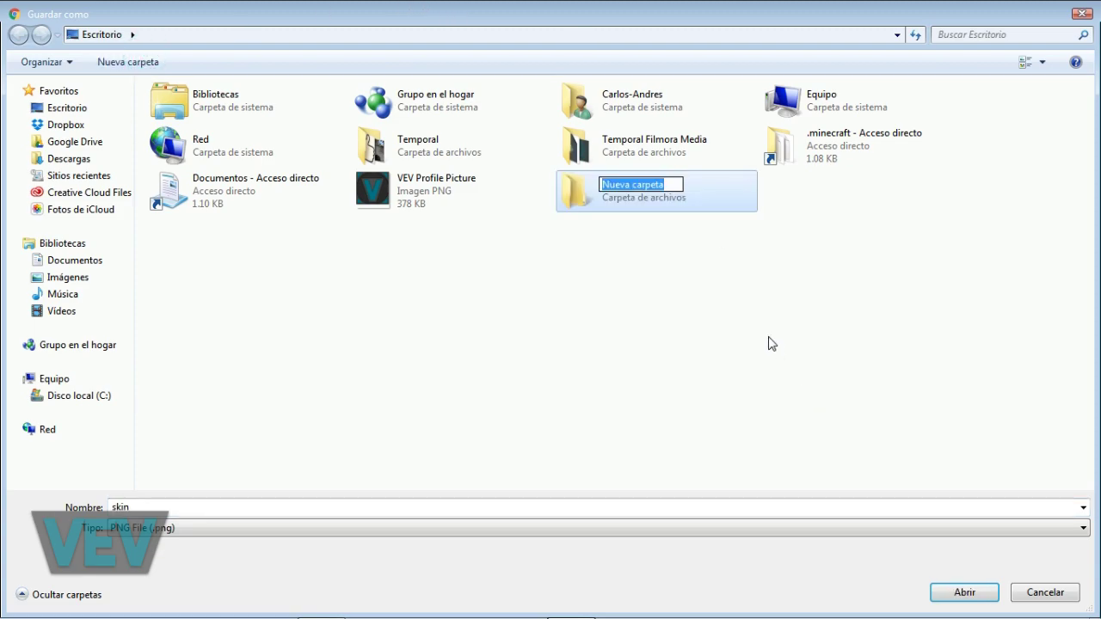
type("Sk")
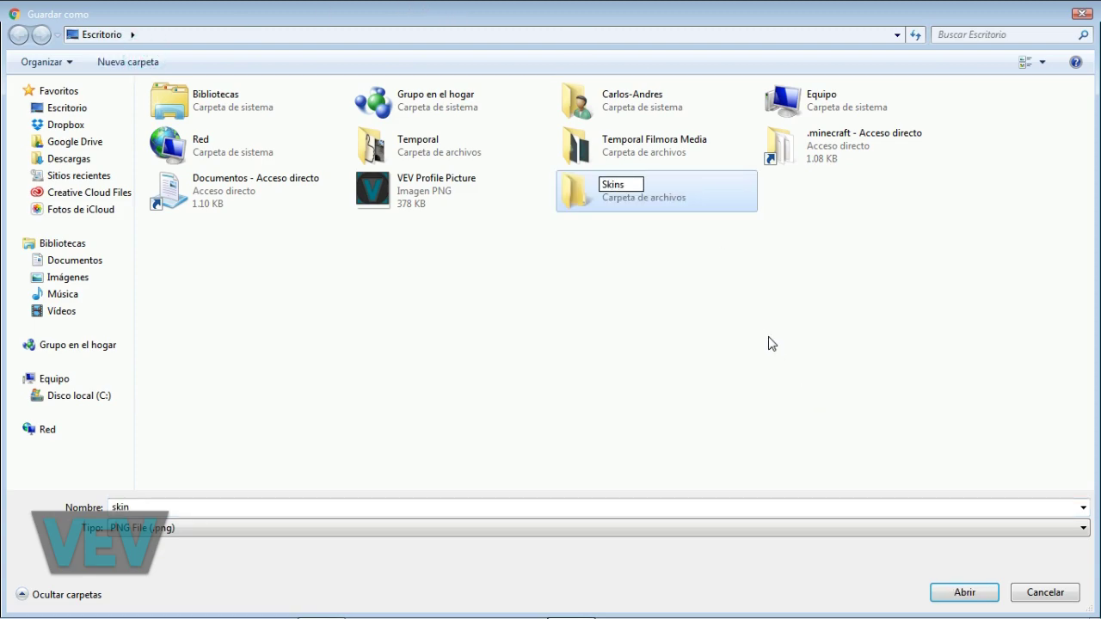
type("ins")
Save the edited skin as a PNG file named skin inside the Skins folder
left_click(665, 211)
double_click(665, 211)
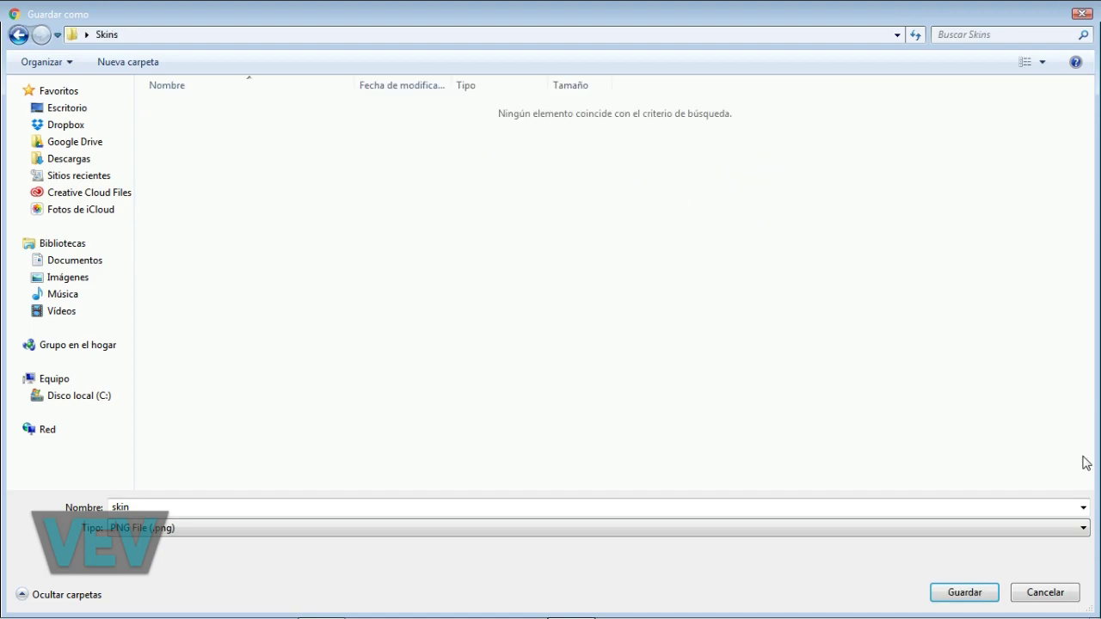
left_click(991, 593)
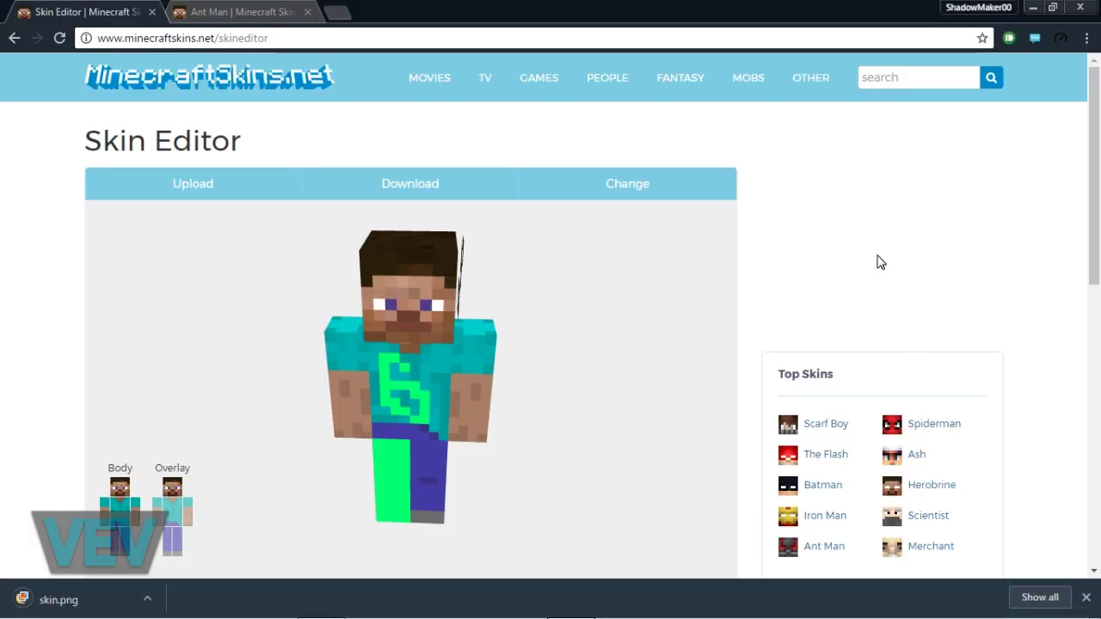
scroll(877, 261, "down", 2)
scroll(879, 262, "up", 2)
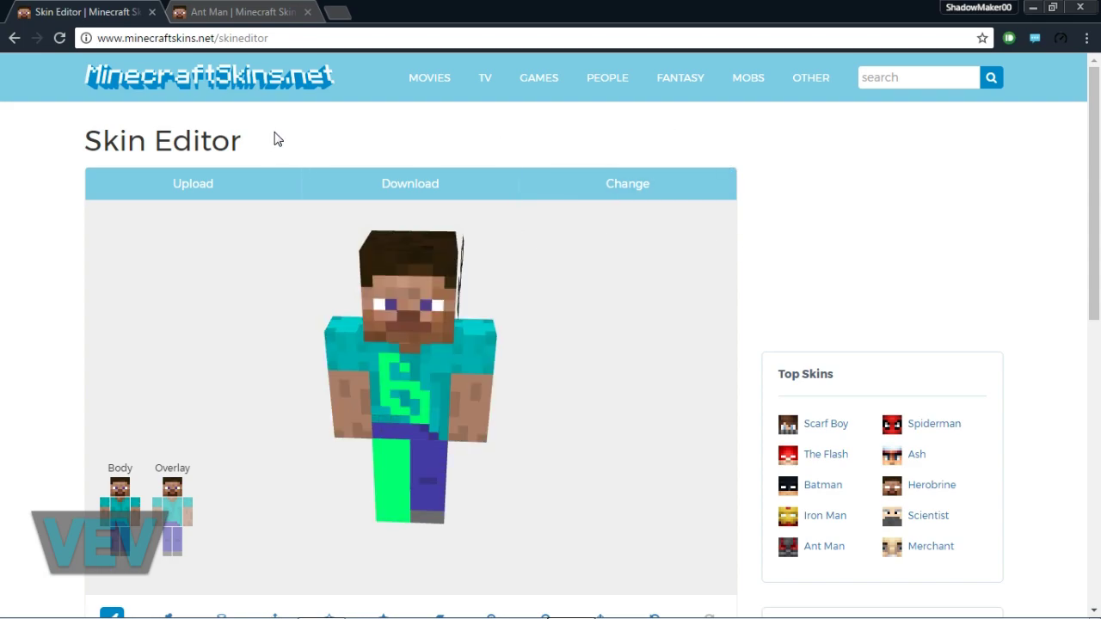
Download the Ant Man skin from its page in the other tab and save it as antman in the Skins folder
left_click(261, 11)
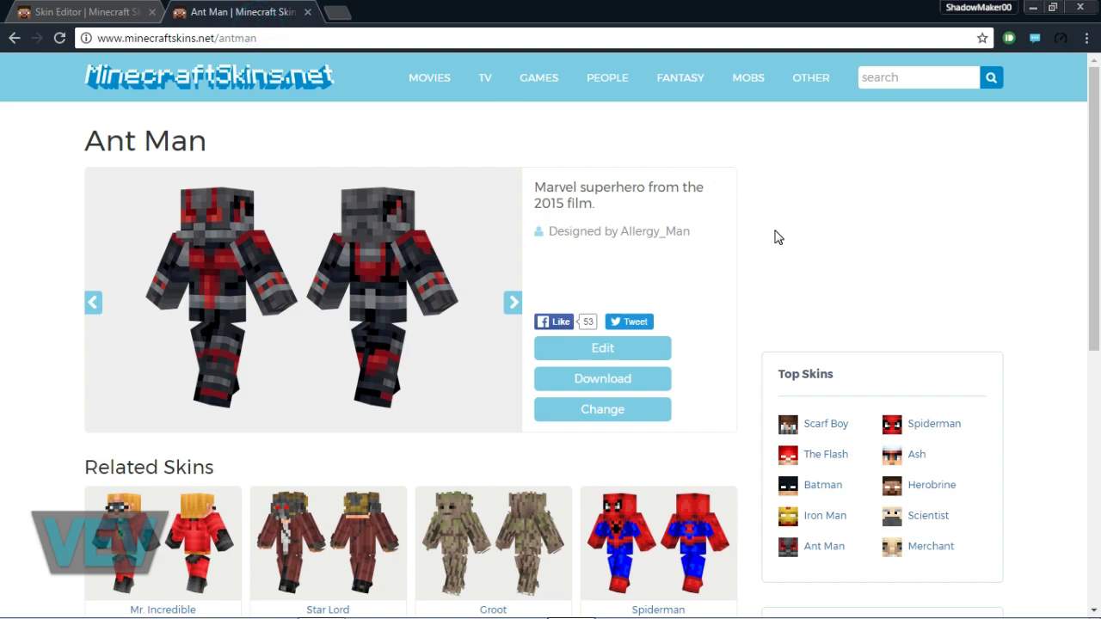
left_click_drag(290, 247, 350, 270)
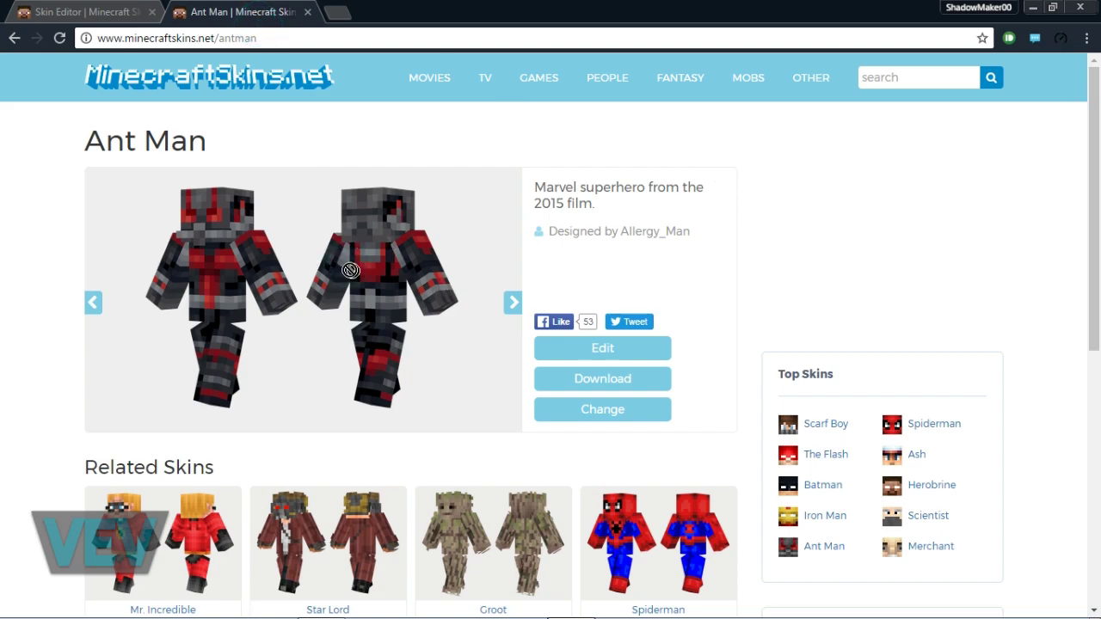
left_click(511, 315)
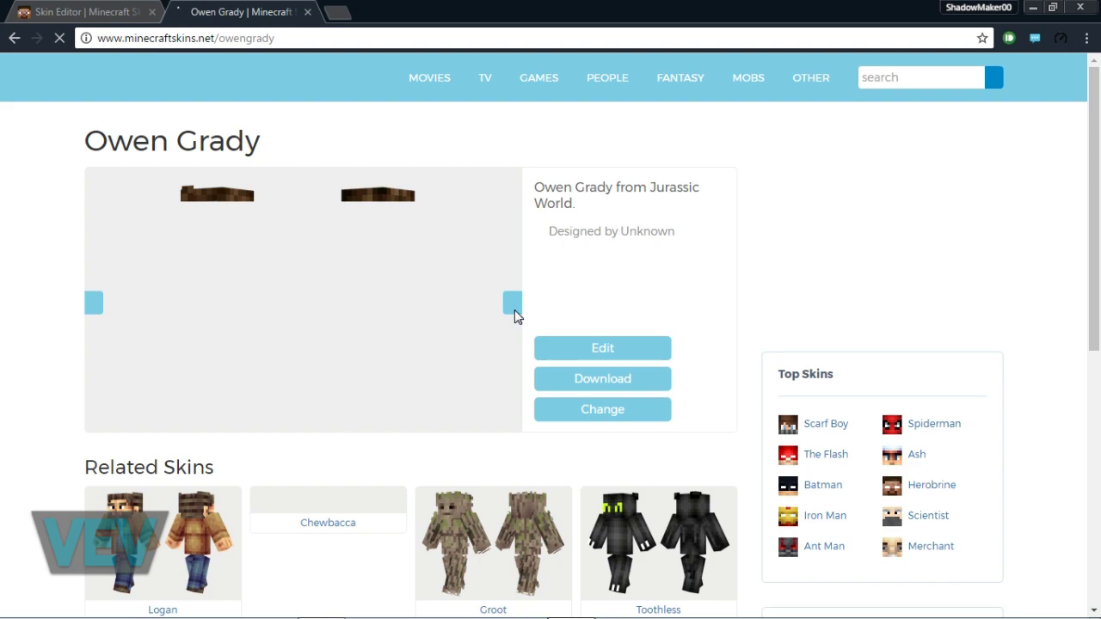
left_click(93, 302)
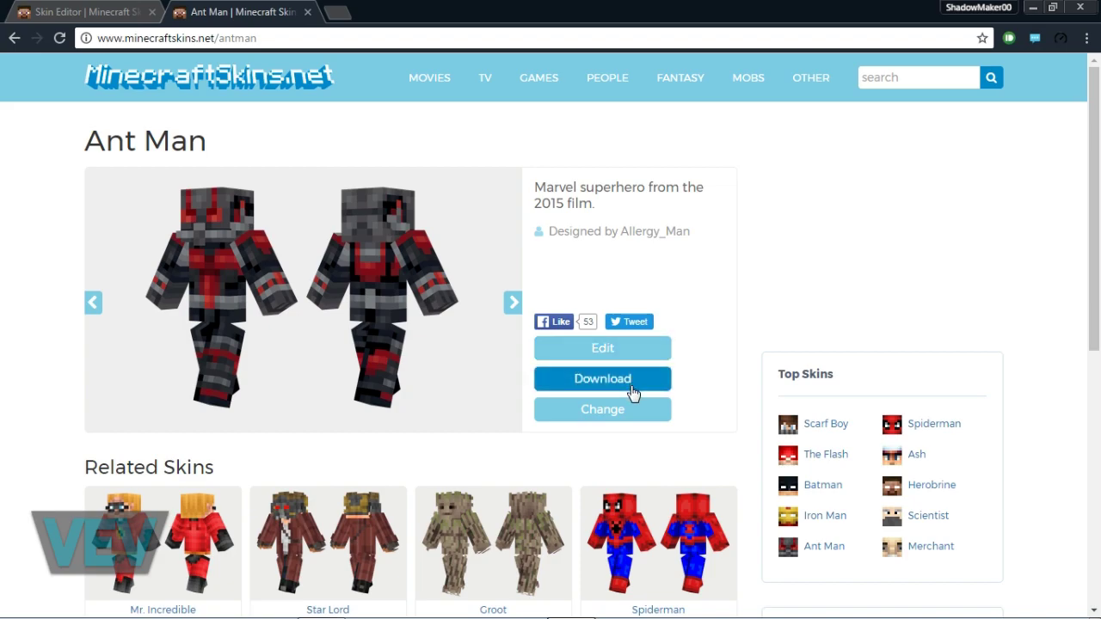
left_click(632, 393)
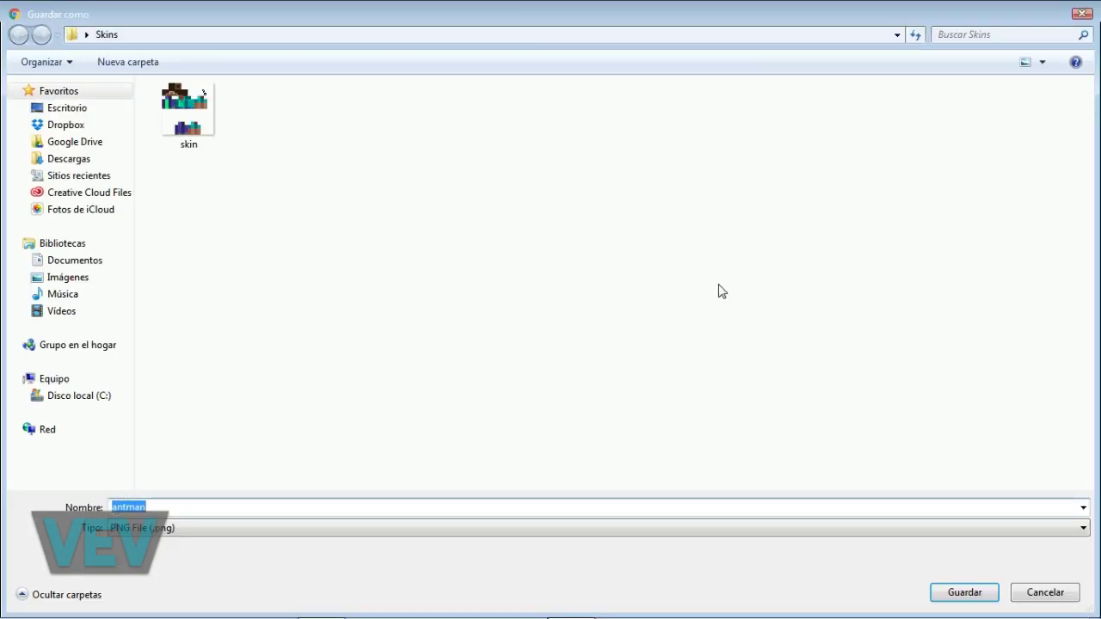
left_click(965, 592)
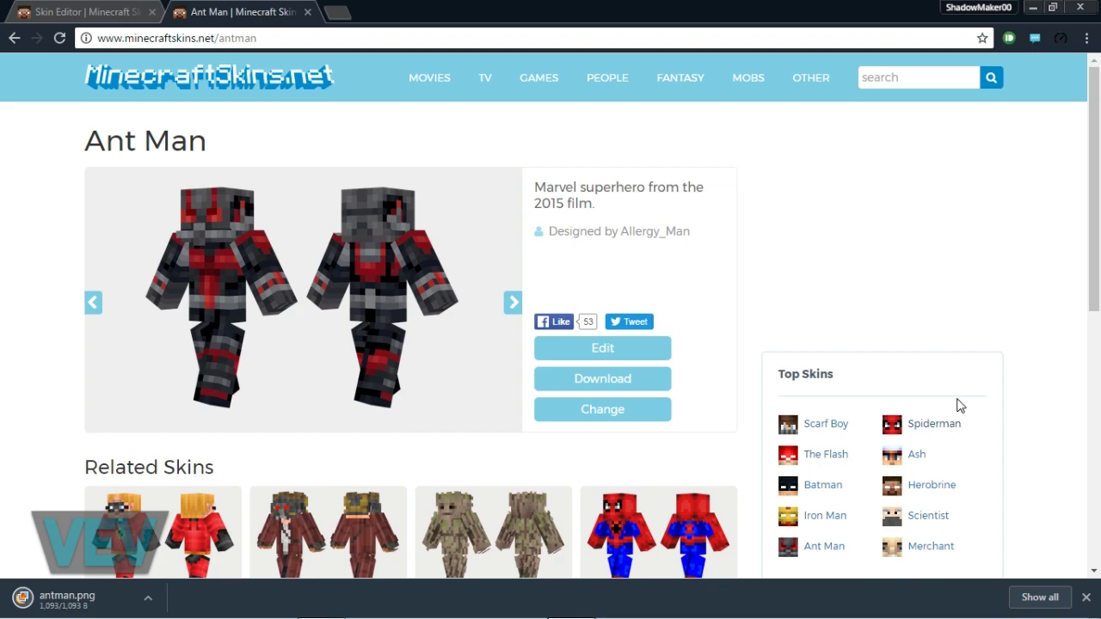
Return to the Skin Editor tab and upload the antman file from the desktop's Skins folder
left_click(120, 11)
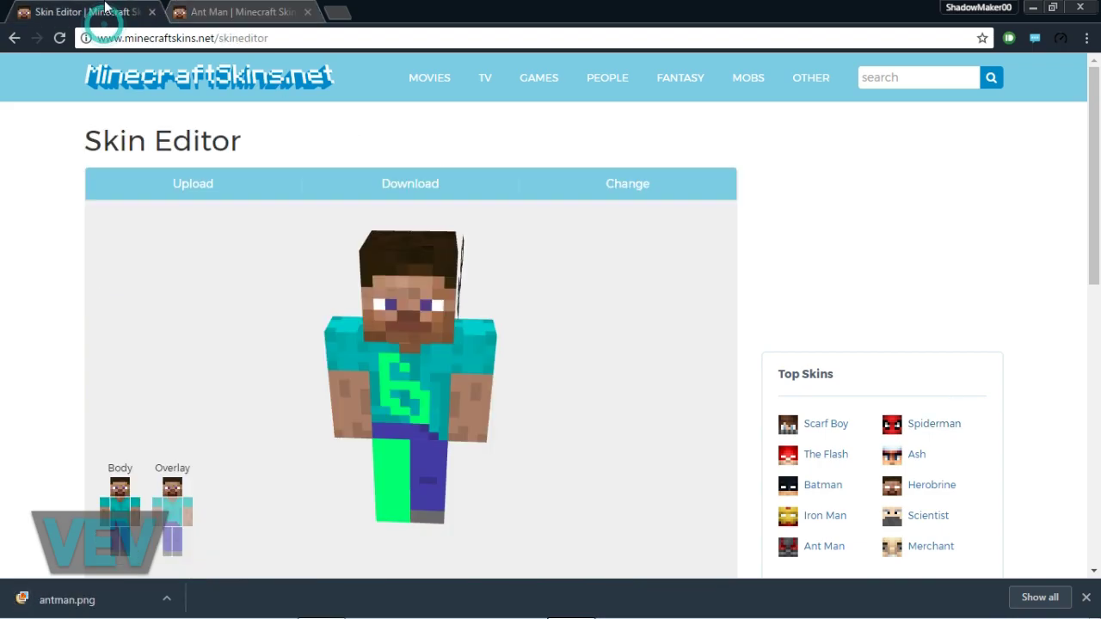
scroll(801, 288, "down", 2)
scroll(801, 280, "up", 2)
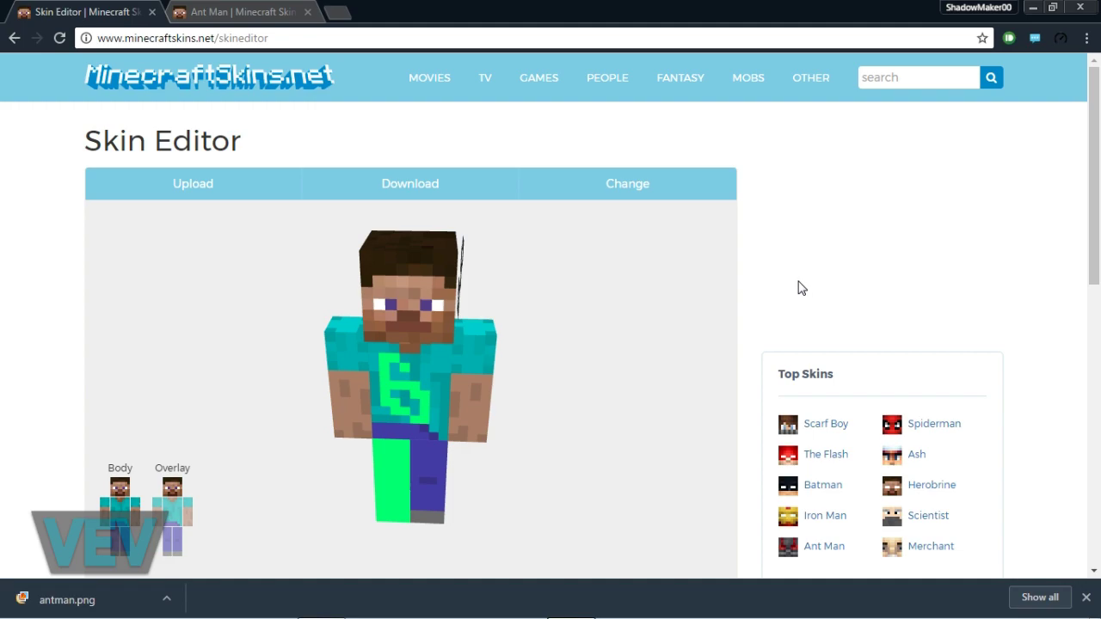
left_click(215, 189)
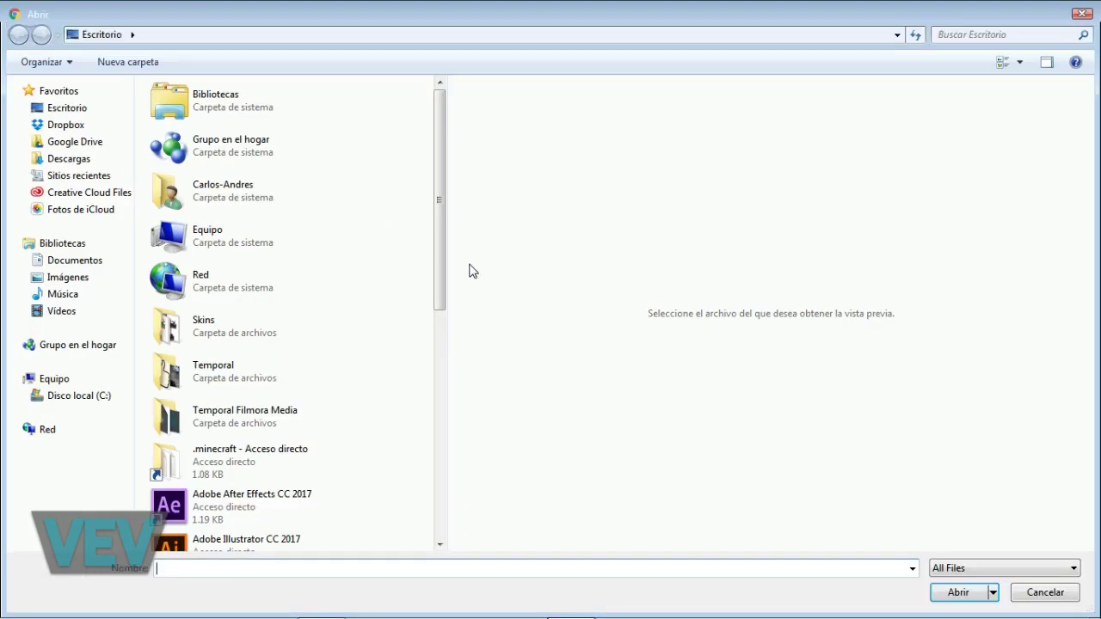
left_click_drag(441, 280, 434, 327)
double_click(262, 228)
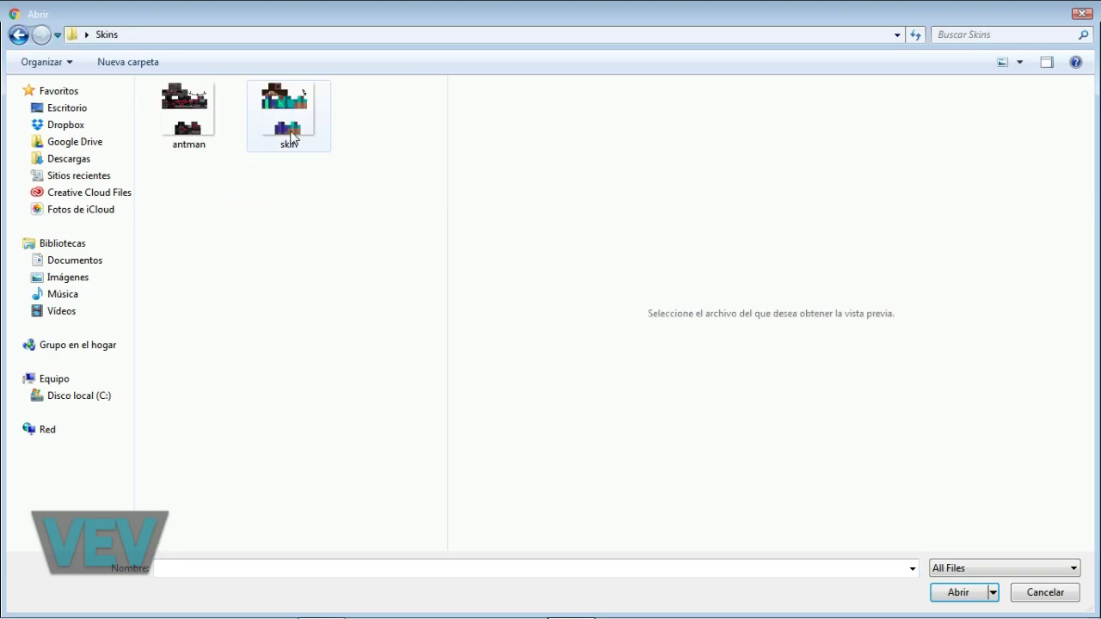
left_click(191, 116)
double_click(192, 116)
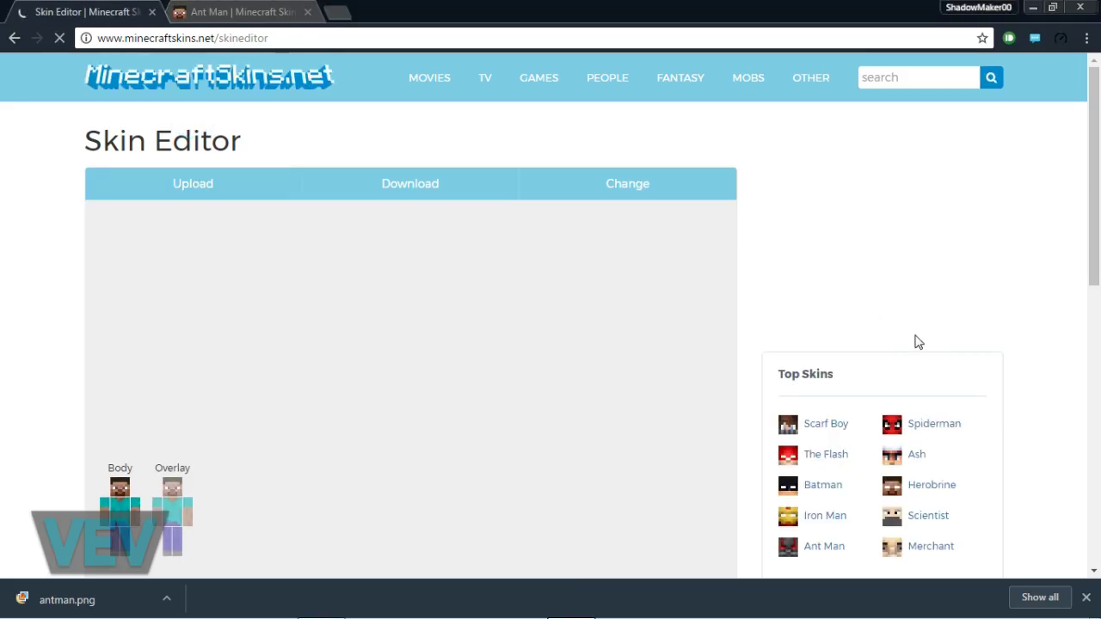
Dismiss the downloads bar and paint a blue 7-like zigzag on the front of the Ant Man torso
scroll(1018, 420, "down", 1)
left_click(1086, 597)
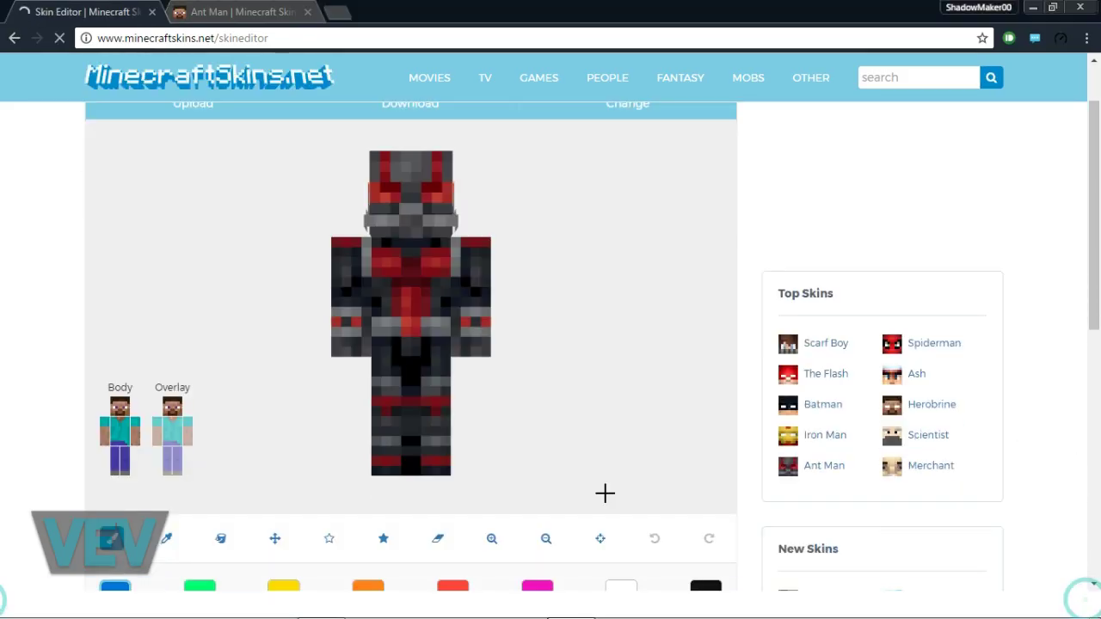
mouse_move(383, 296)
left_mouse_down()
mouse_move(434, 299)
mouse_move(430, 353)
left_mouse_up()
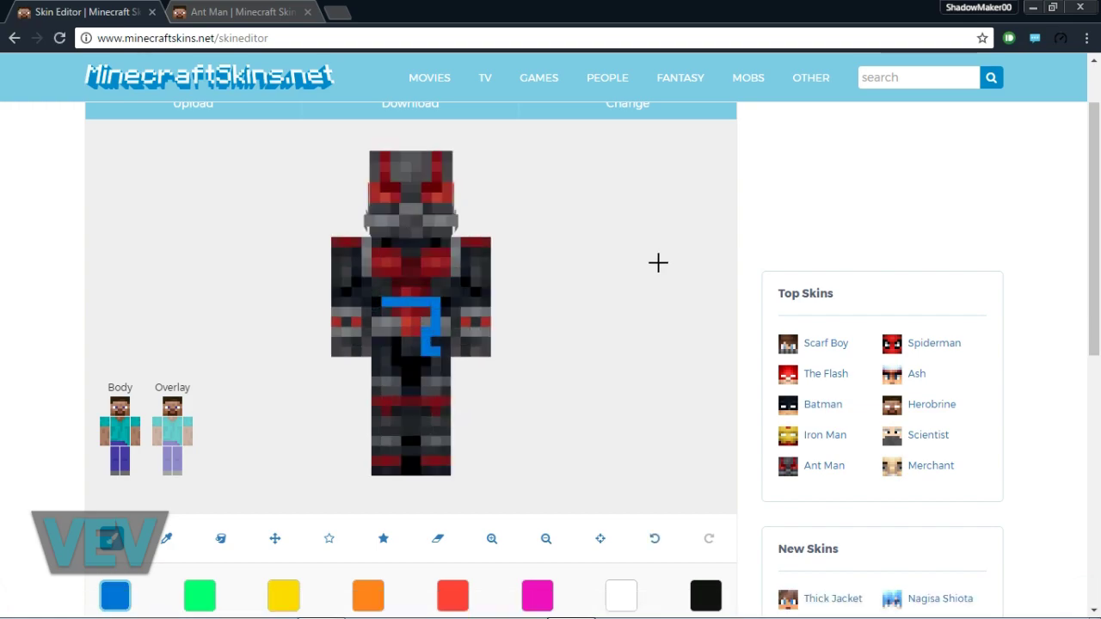
scroll(560, 256, "up", 1)
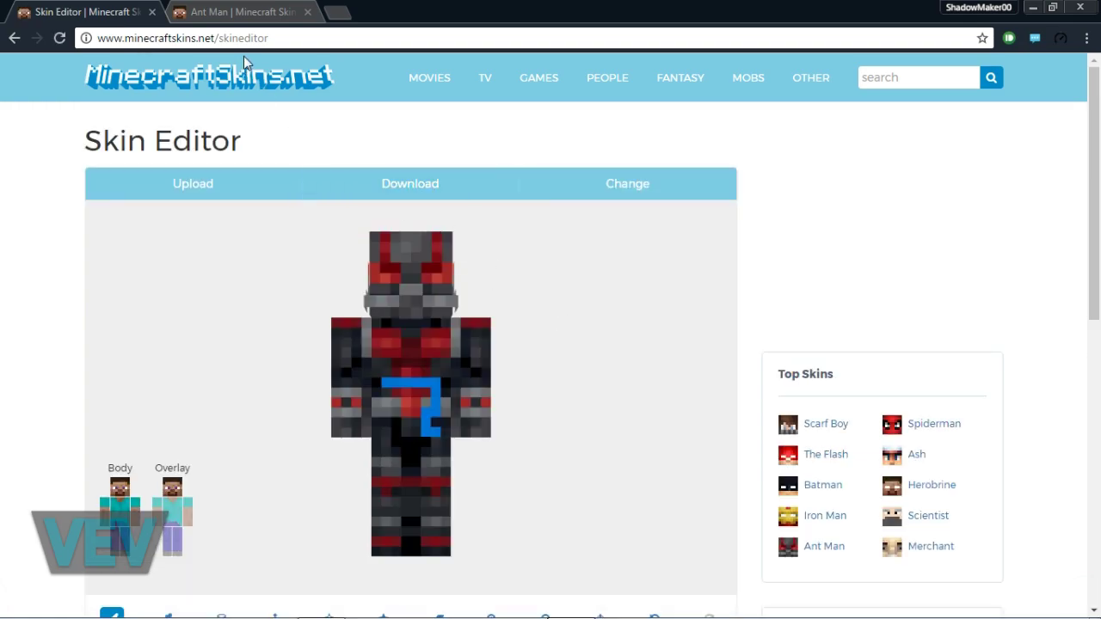
Examine the edited Ant Man skin and the editor's tools, colors and options, comparing with the original skin's page
scroll(907, 450, "down", 5)
scroll(938, 453, "up", 5)
left_click(257, 10)
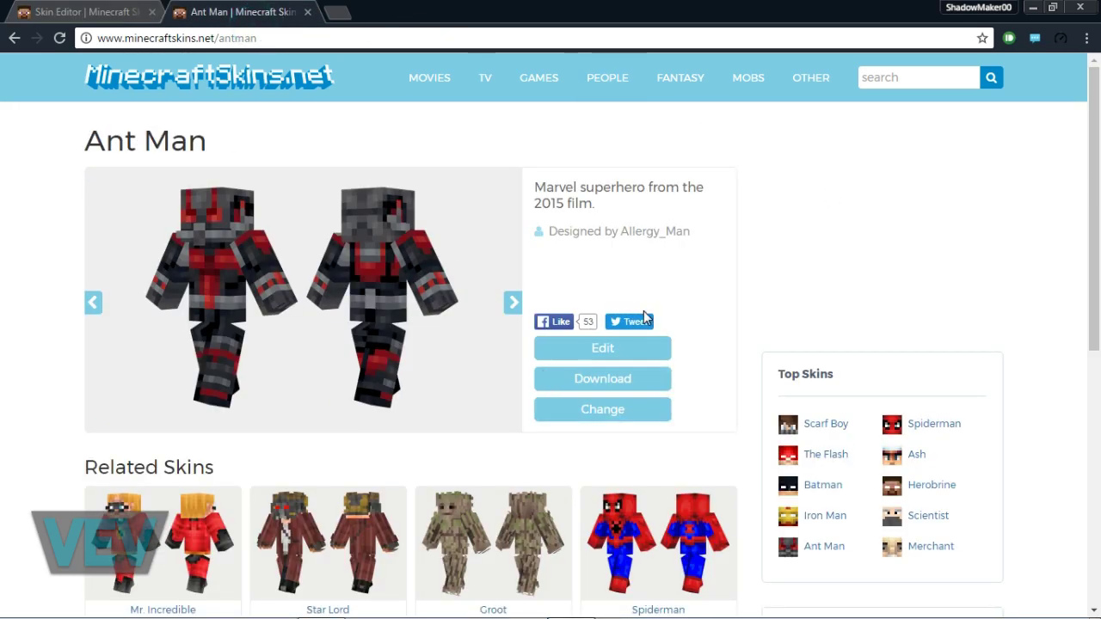
left_click(82, 12)
scroll(419, 391, "down", 3)
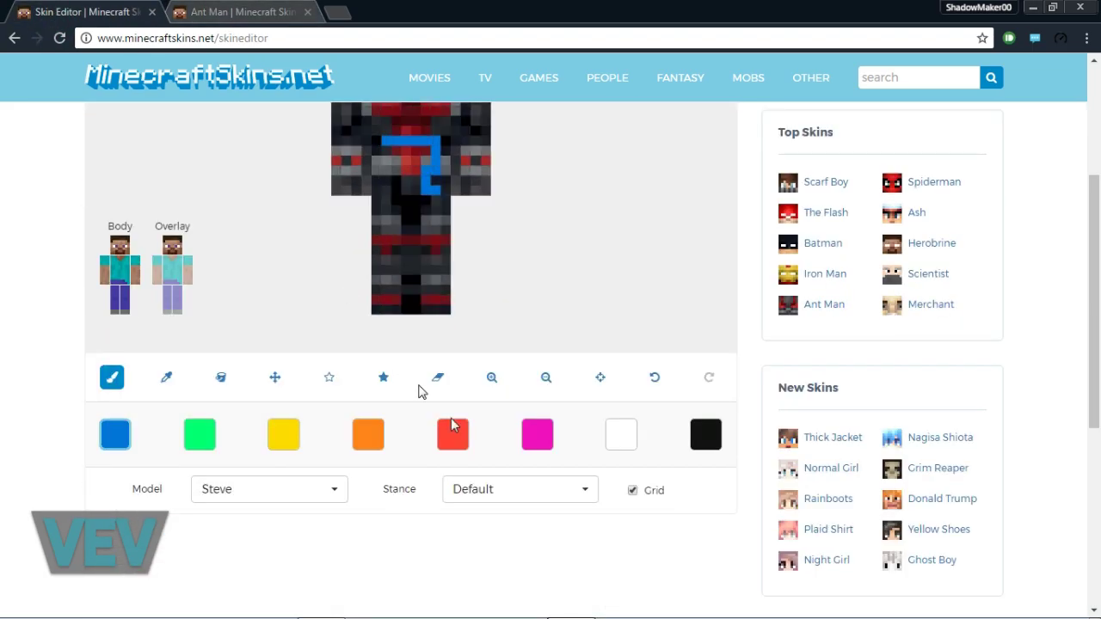
scroll(482, 370, "up", 2)
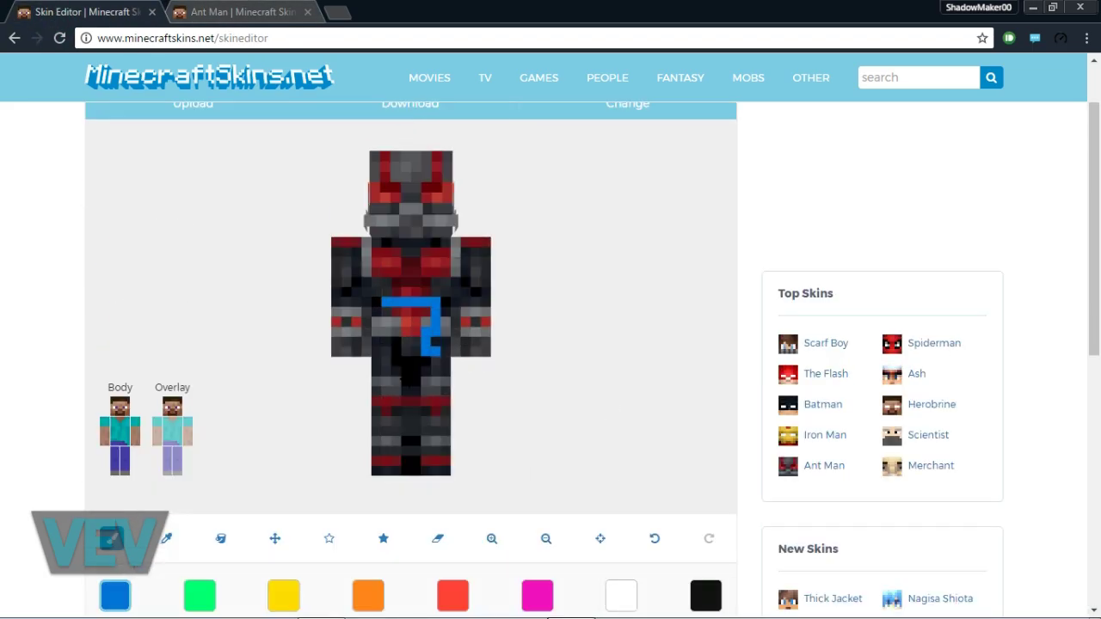
scroll(338, 419, "down", 3)
scroll(340, 422, "up", 3)
scroll(336, 415, "down", 2)
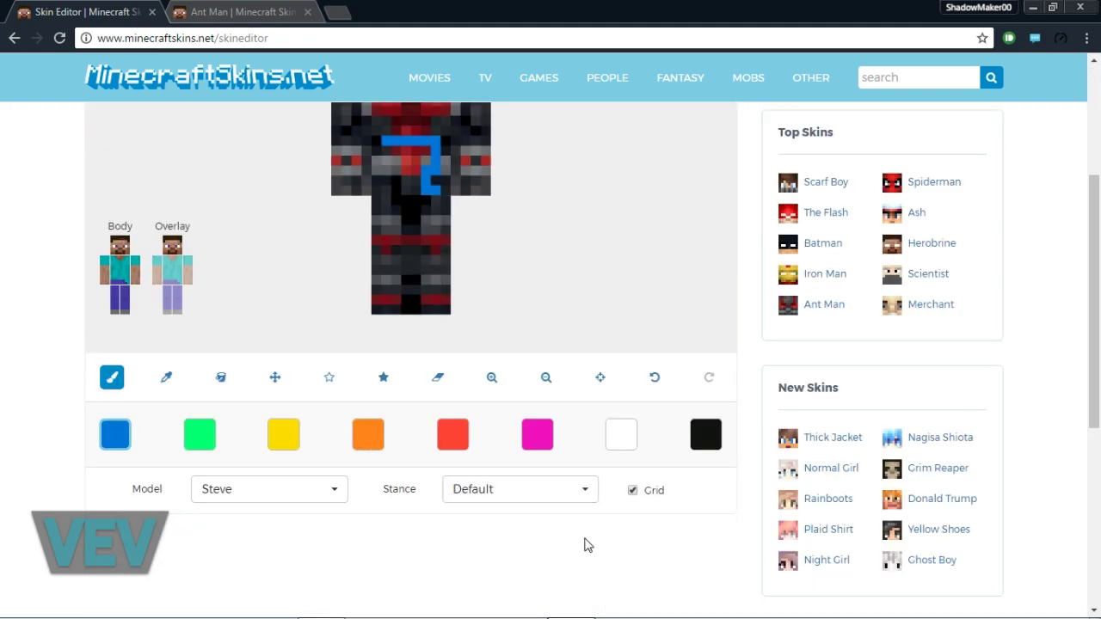
scroll(603, 532, "up", 3)
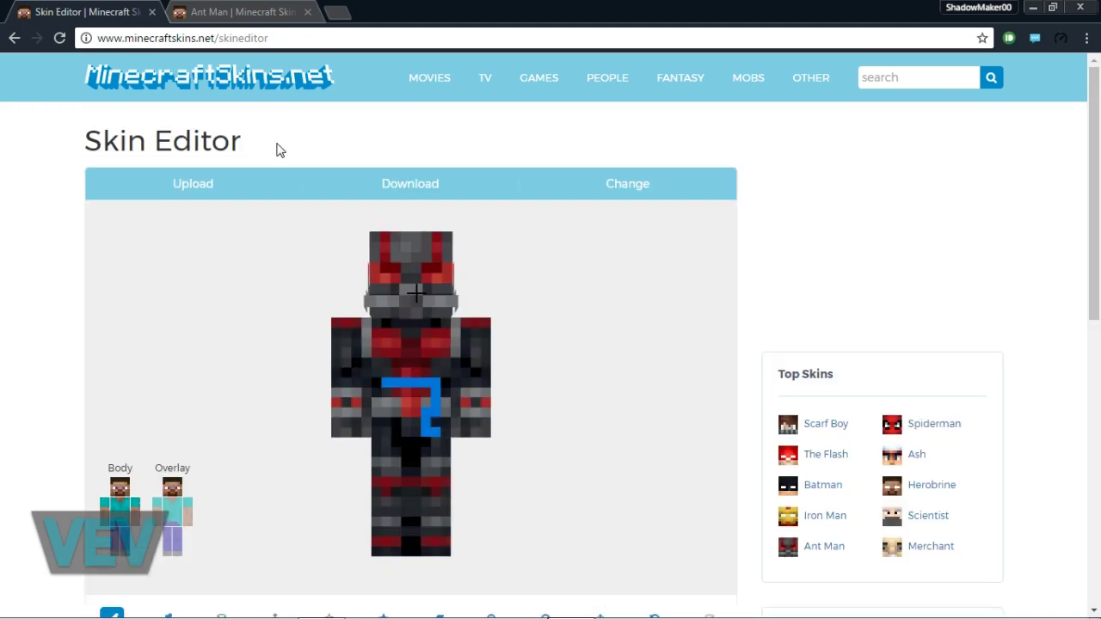
Switch from the browser to the Minecraft Launcher and reposition its window on the desktop
left_click(178, 7)
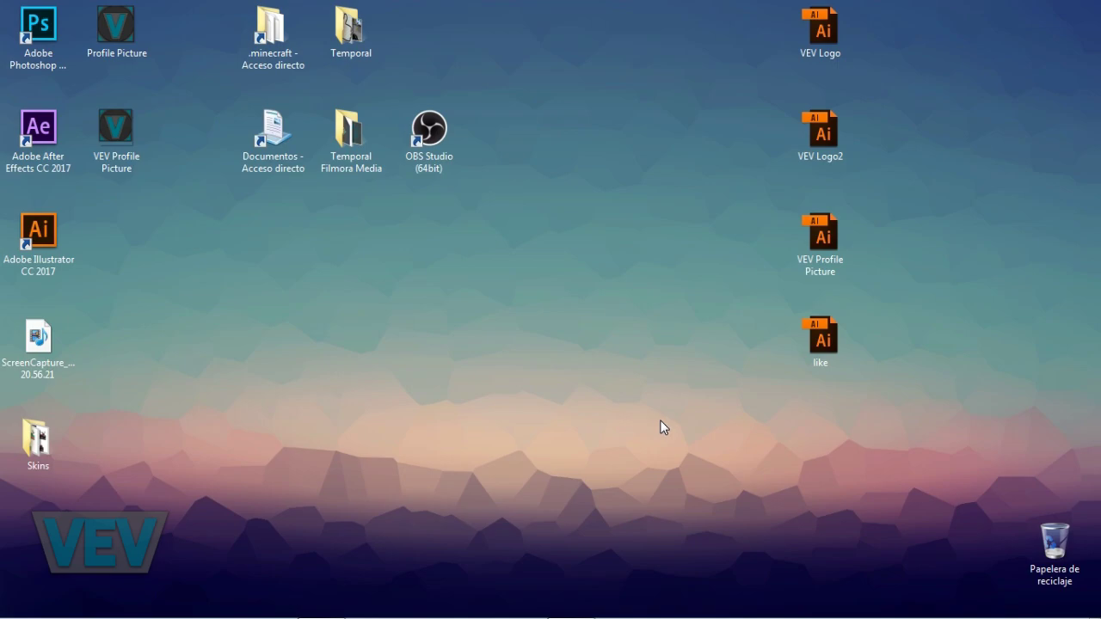
mouse_move(727, 612)
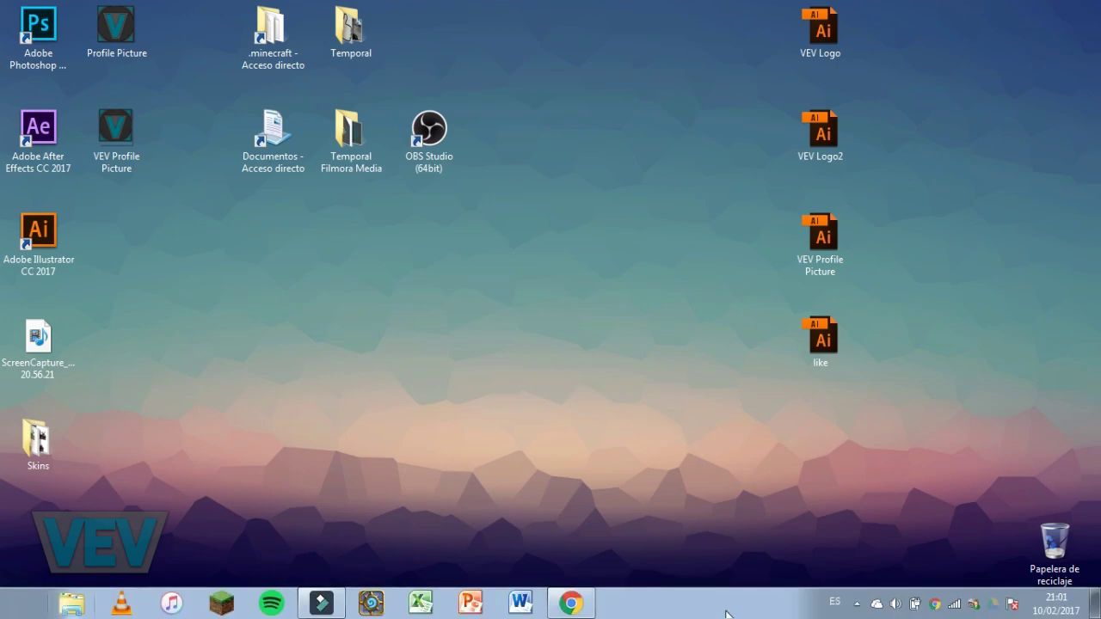
left_click(230, 606)
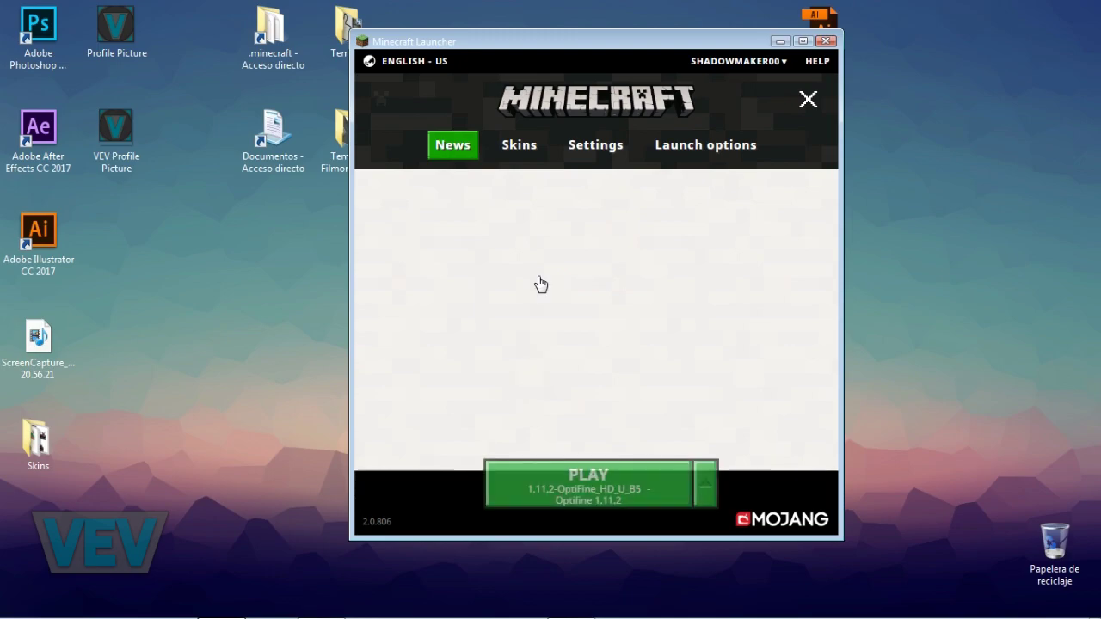
mouse_move(671, 49)
left_mouse_down()
mouse_move(539, 39)
mouse_move(637, 91)
mouse_move(654, 62)
mouse_move(663, 66)
left_mouse_up()
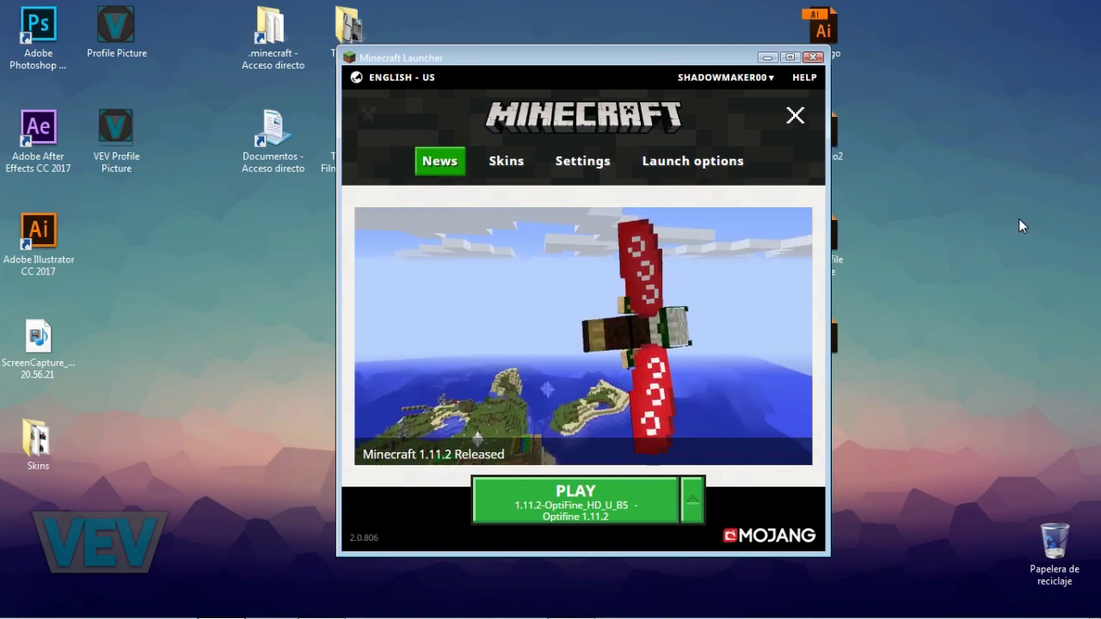
Switch to the YouTube search results for "new minecraft launcher", look them over and return to the Minecraft Launcher
key("alt+Tab")
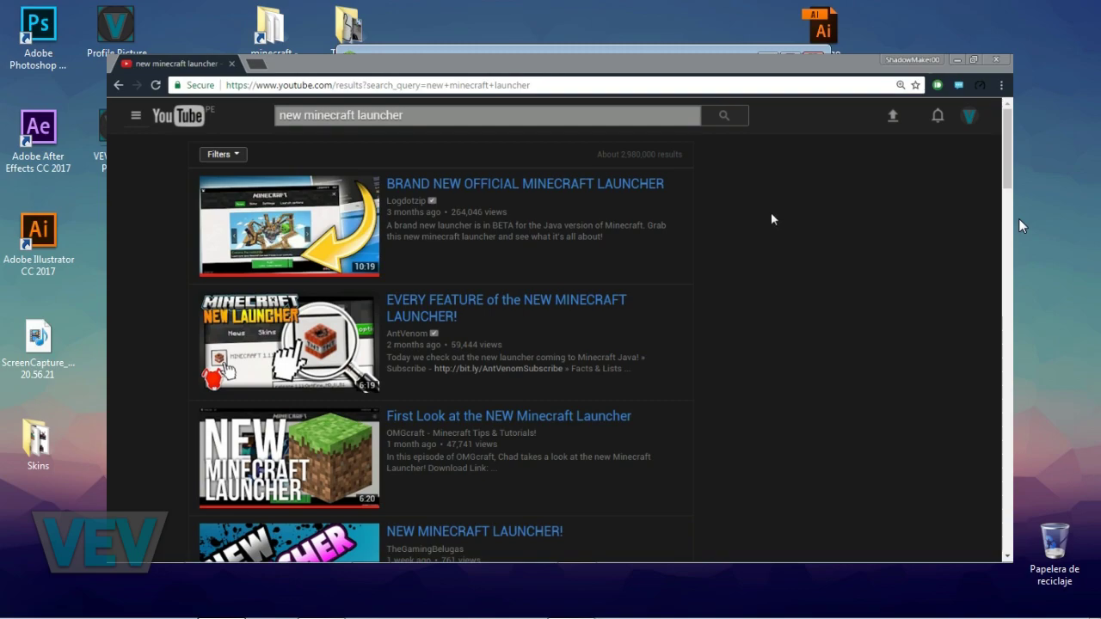
left_click_drag(281, 114, 417, 115)
left_click(730, 189)
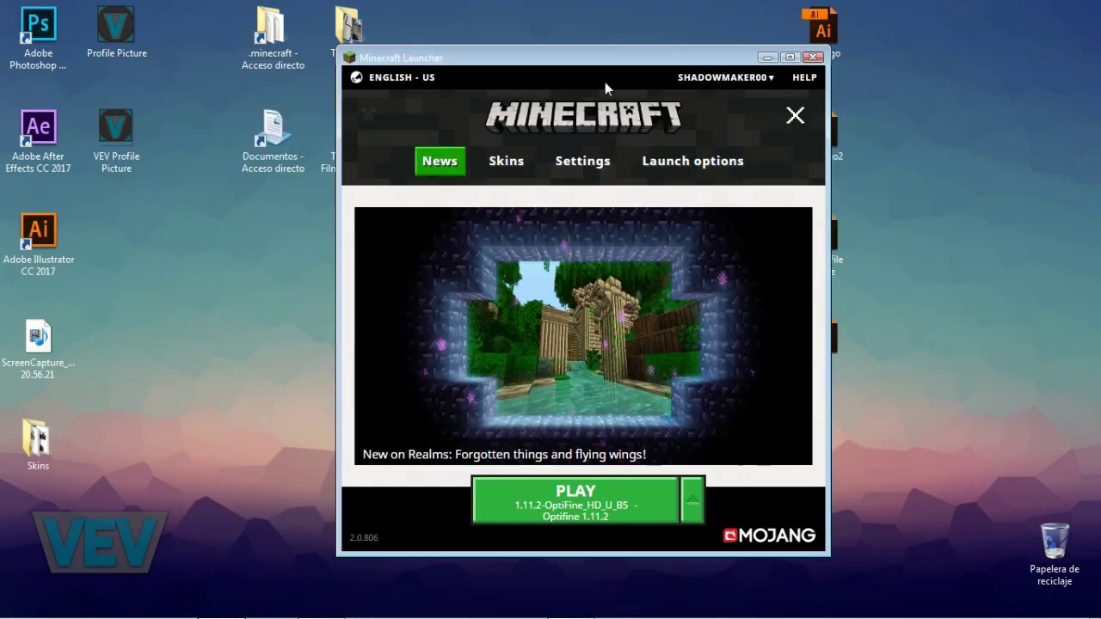
mouse_move(606, 61)
left_mouse_down()
mouse_move(632, 53)
mouse_move(610, 33)
mouse_move(639, 41)
mouse_move(585, 68)
mouse_move(603, 67)
left_mouse_up()
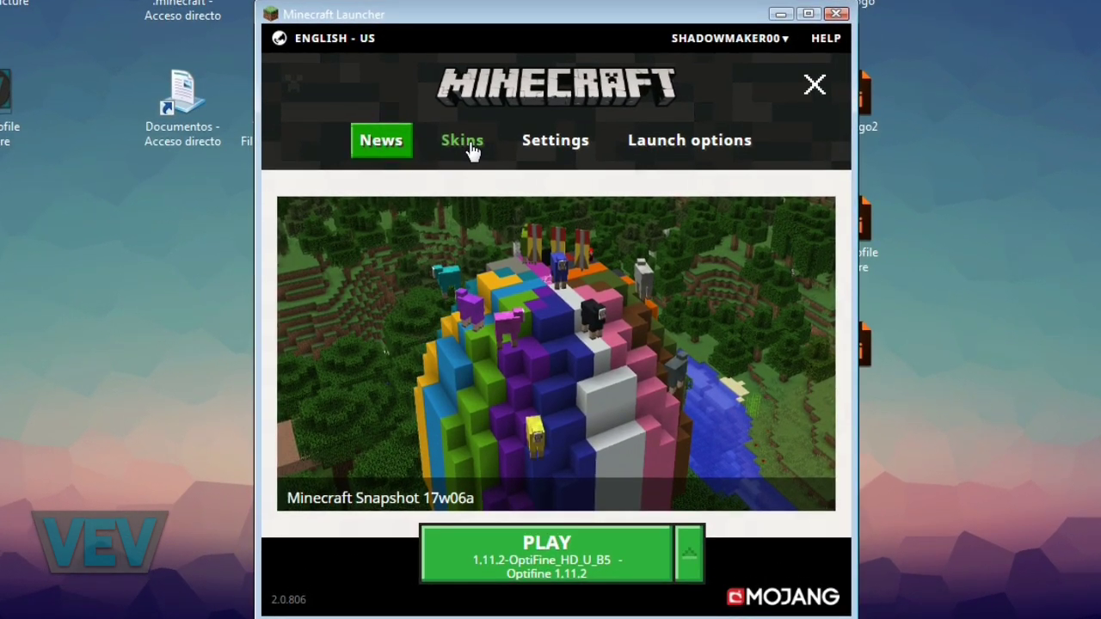
Check the launcher's account options, open its Skins section and reset the rotation of the character preview
left_click(770, 37)
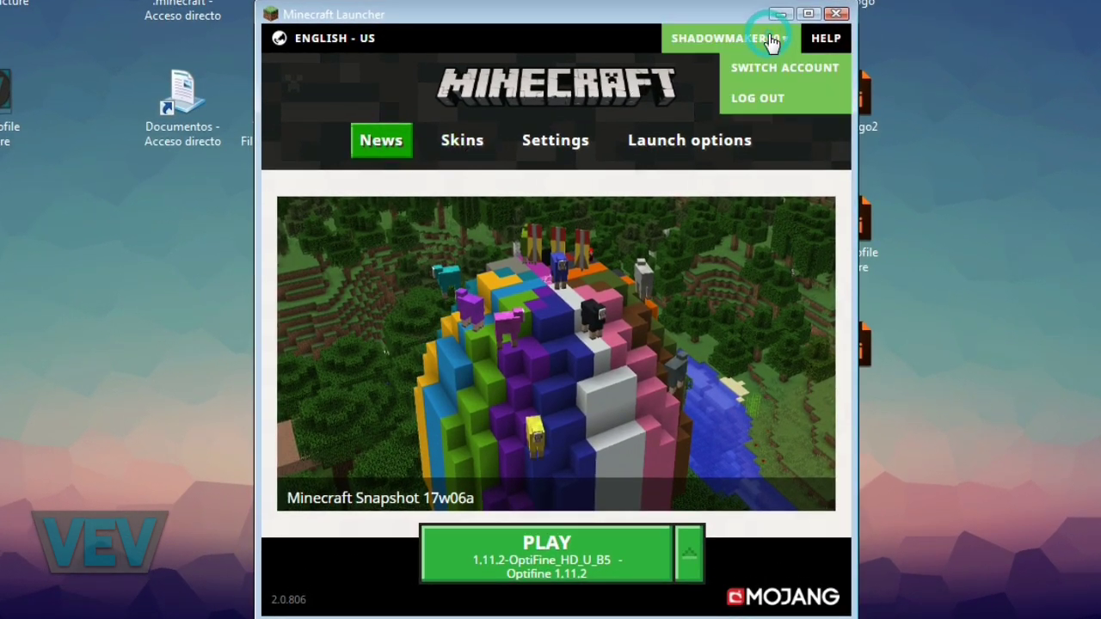
left_click(581, 51)
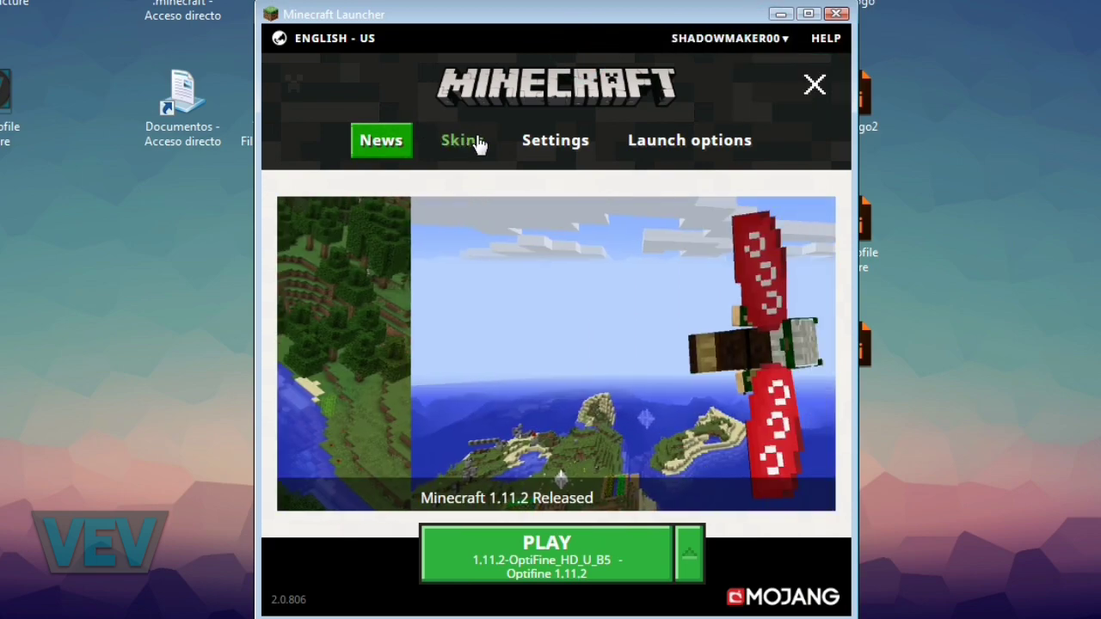
left_click(464, 141)
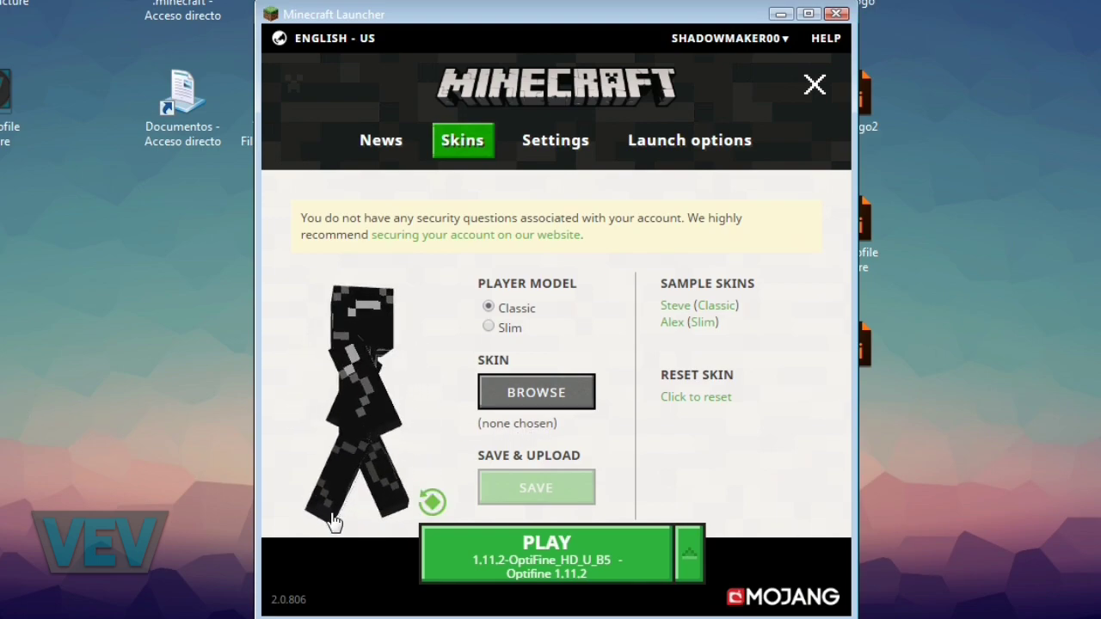
left_click(432, 504)
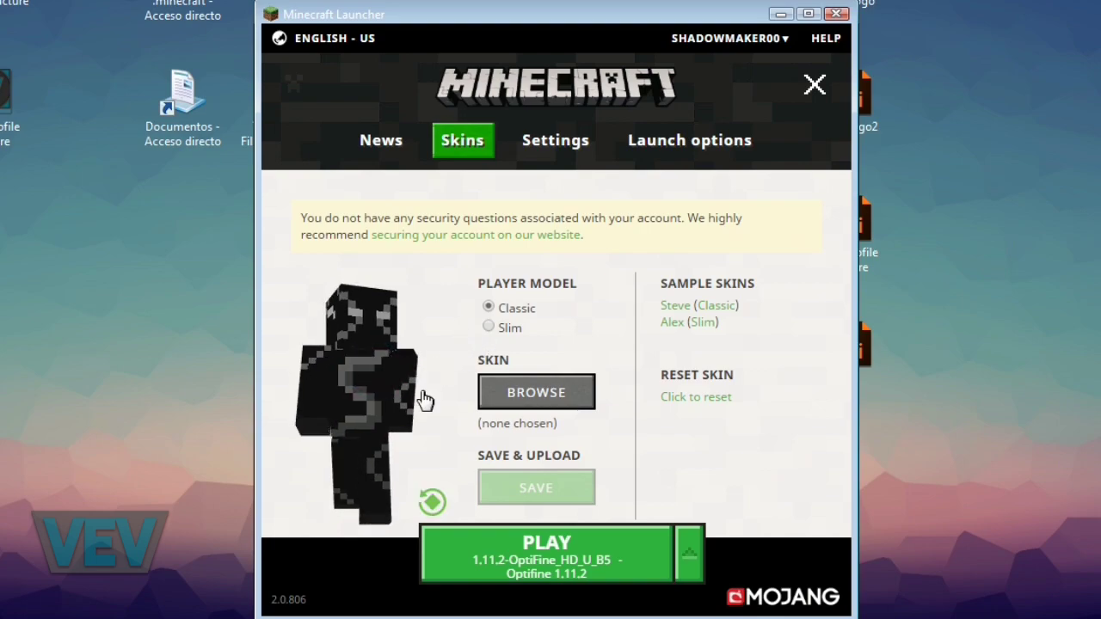
Preview the Slim player model on the current skin and set the model back to Classic
left_click(497, 328)
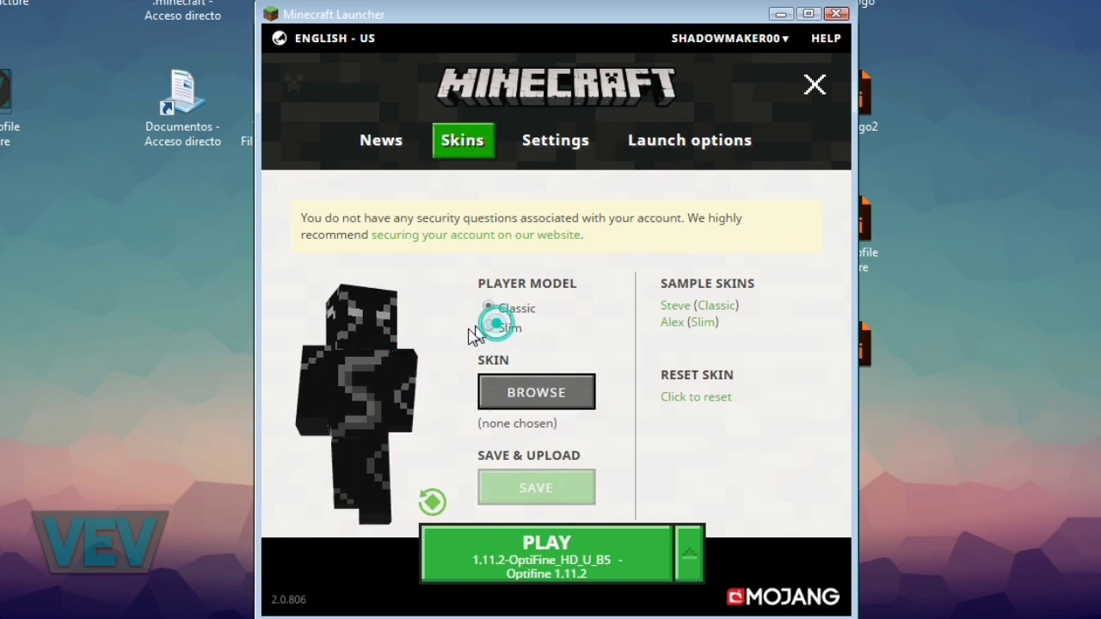
left_click(490, 328)
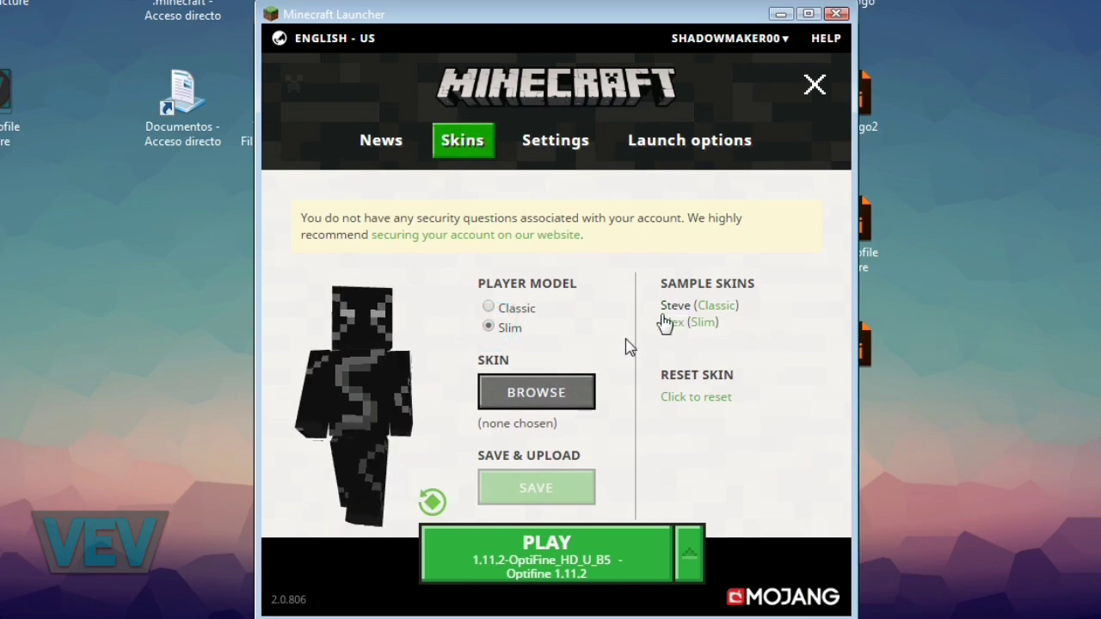
left_click(489, 310)
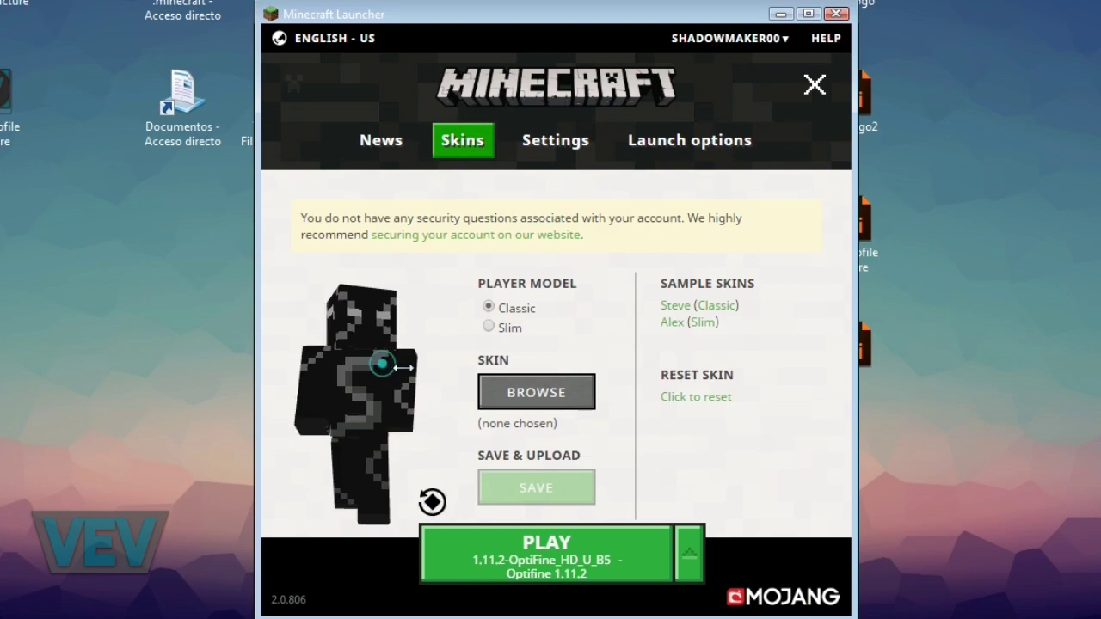
Load the antman file from the desktop's Skins folder as the skin, inspect its preview and save it to the account
left_click(559, 406)
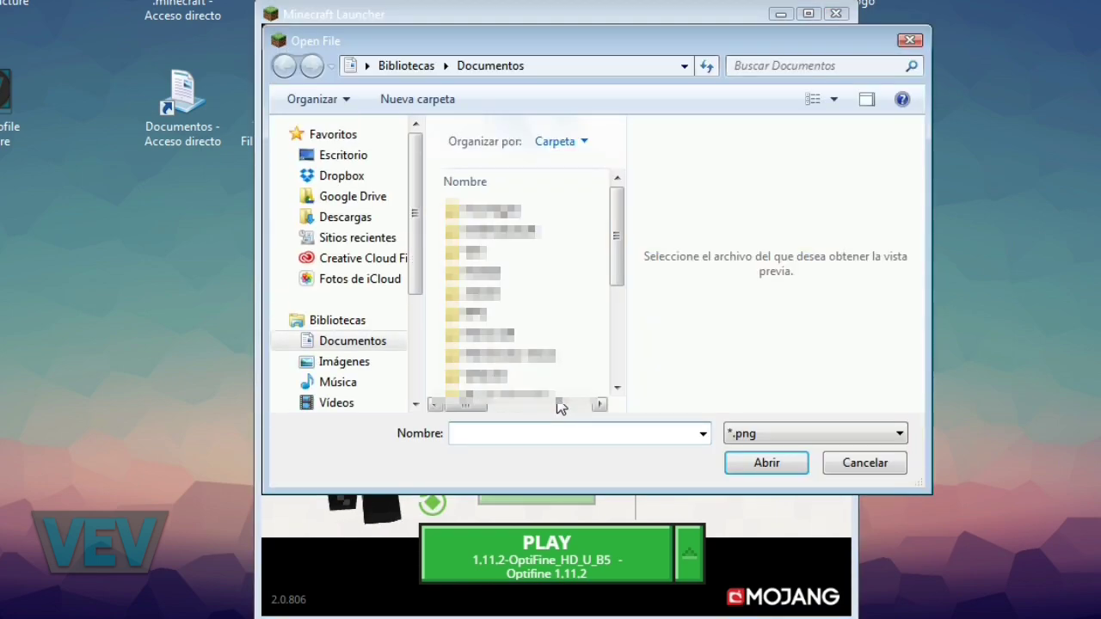
left_click(357, 157)
left_click_drag(629, 208, 591, 270)
double_click(576, 227)
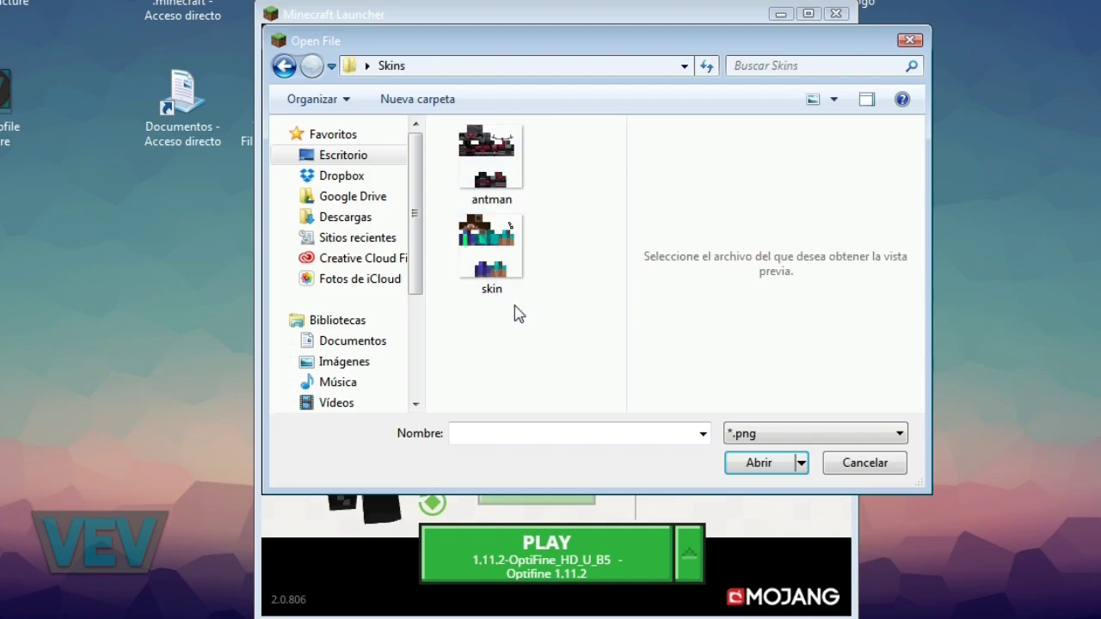
double_click(532, 191)
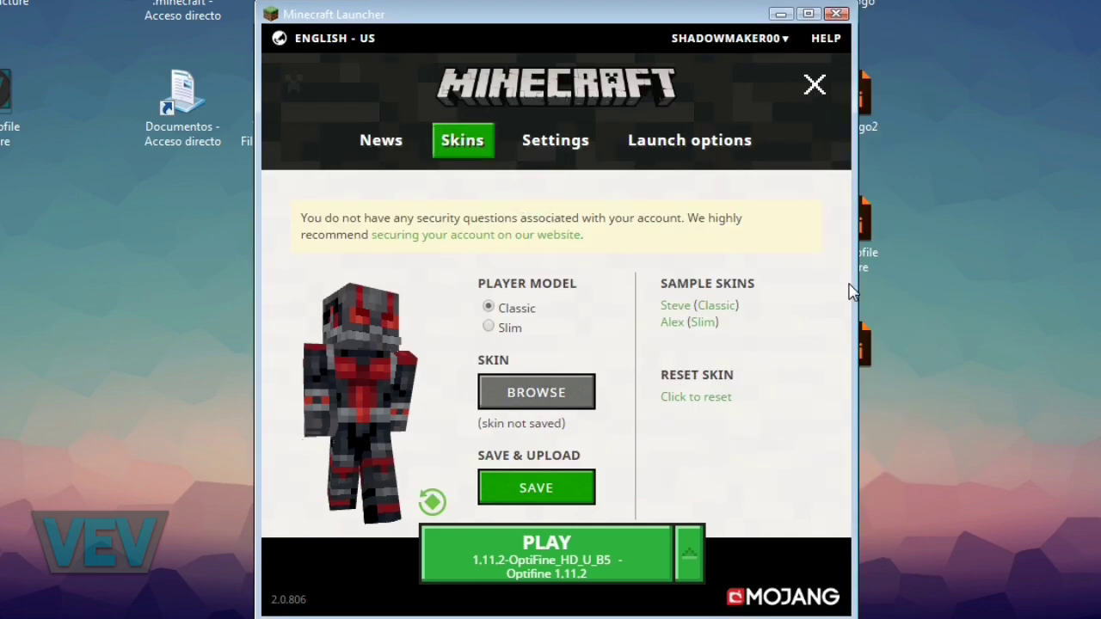
left_click_drag(392, 384, 503, 445)
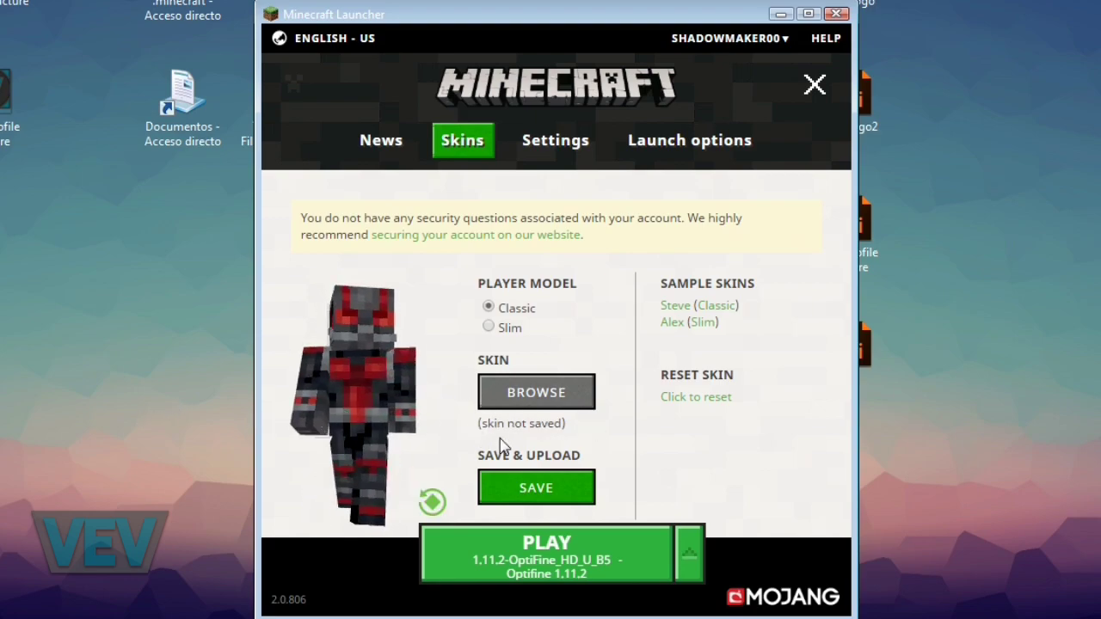
left_click(523, 486)
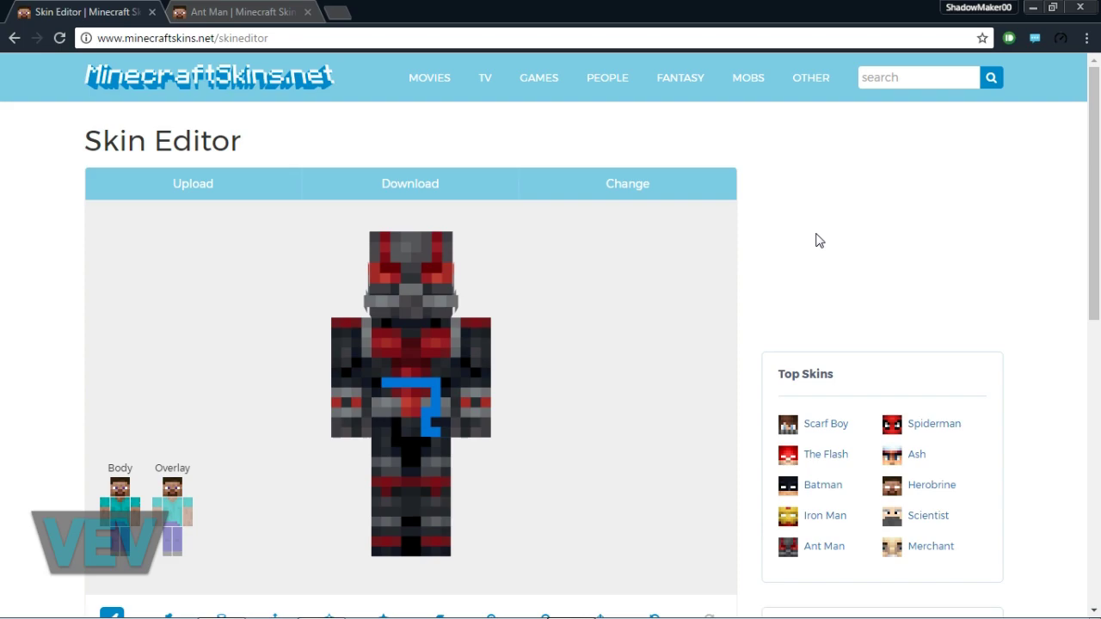
Back in the browser's Skin Editor, send the edited Ant Man skin to minecraft.net with Change and log in to the Mojang account
left_click(701, 184)
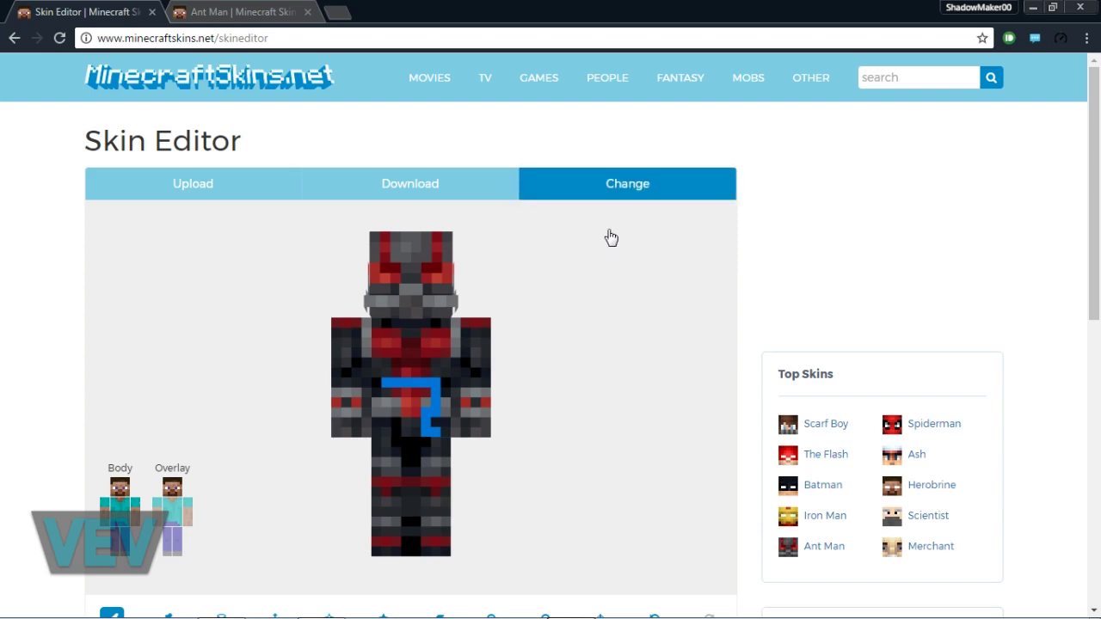
left_click(599, 203)
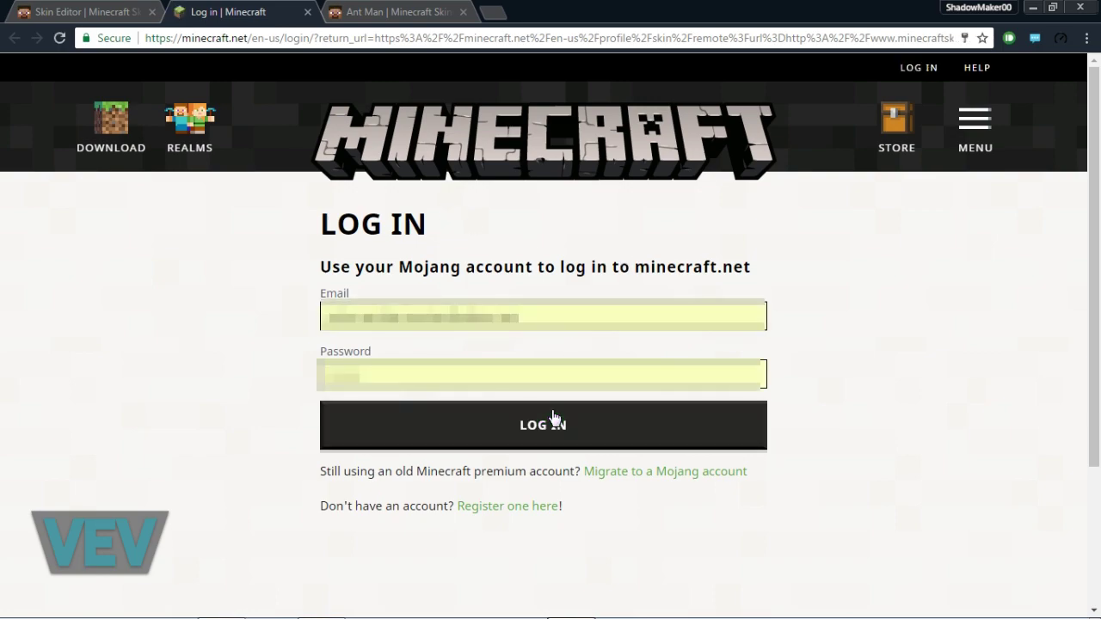
left_click(556, 421)
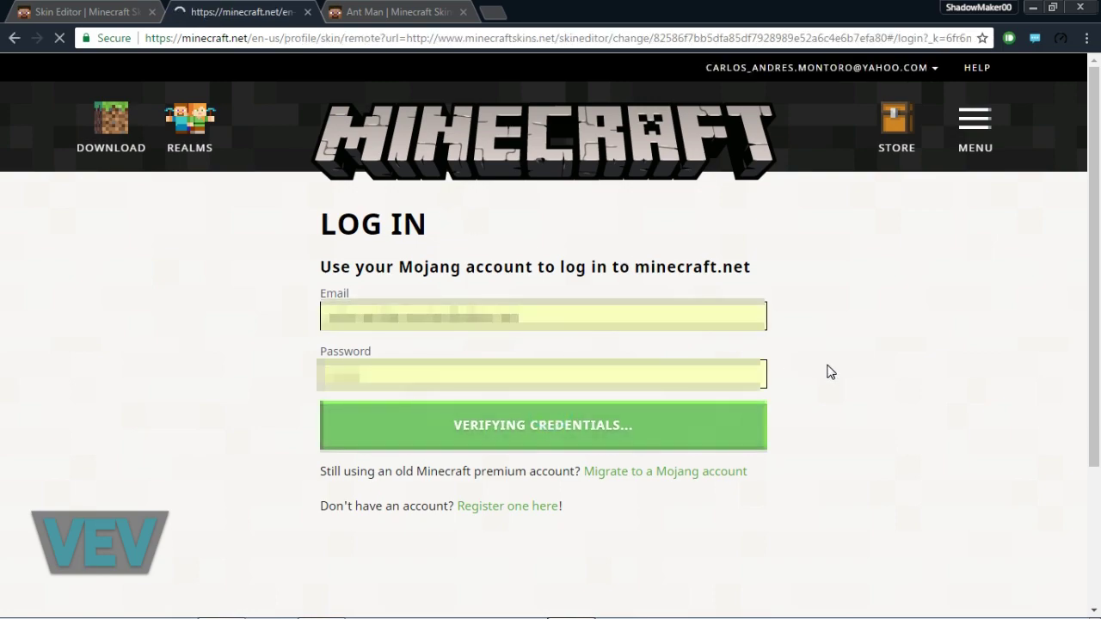
Review the model choice and selected skin on the minecraft.net profile page, and close that tab
scroll(830, 371, "up", 2)
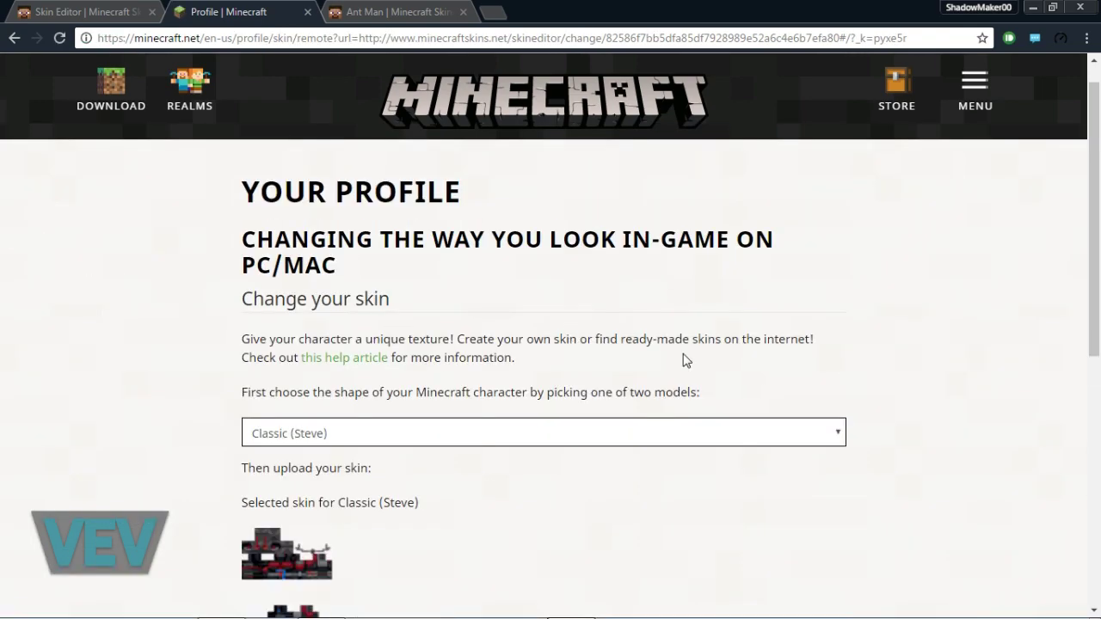
scroll(683, 362, "down", 3)
scroll(571, 466, "down", 2)
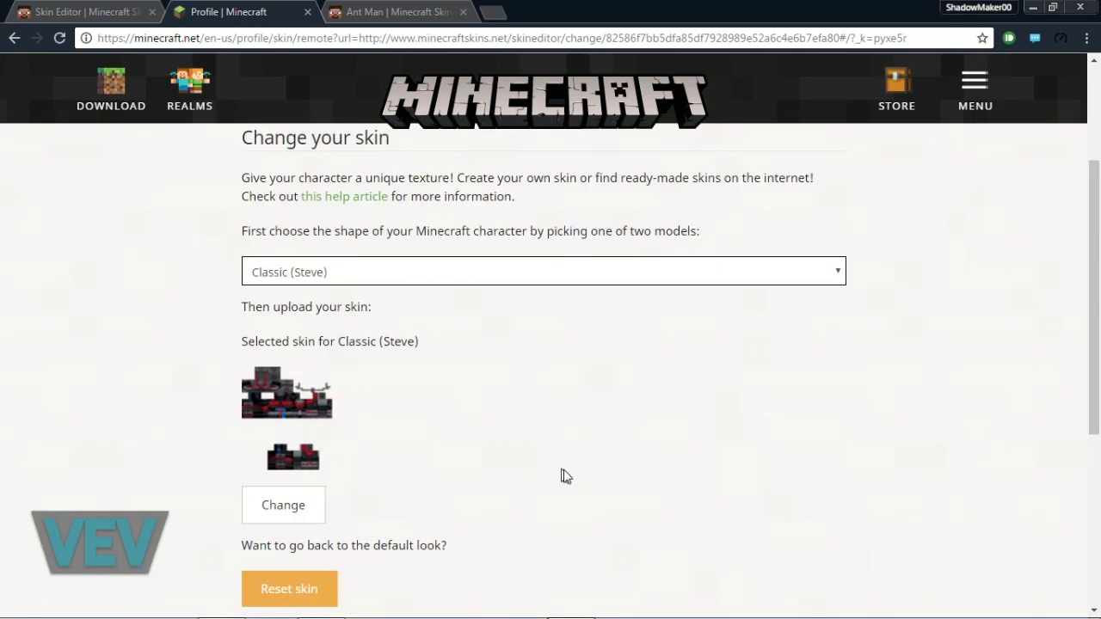
scroll(566, 475, "up", 3)
mouse_move(260, 613)
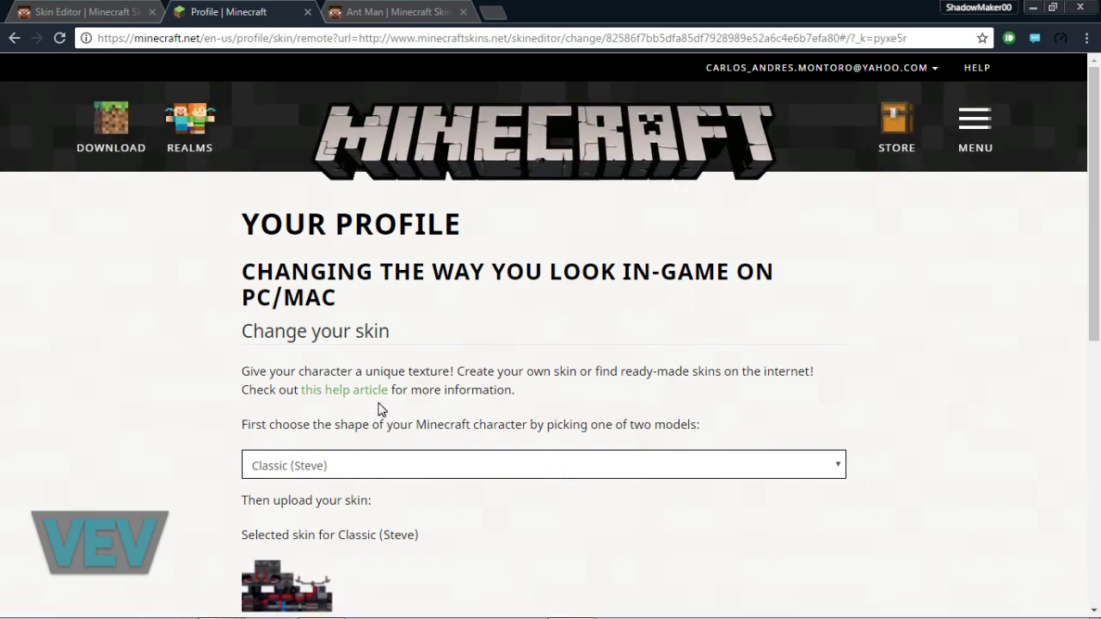
left_click(308, 12)
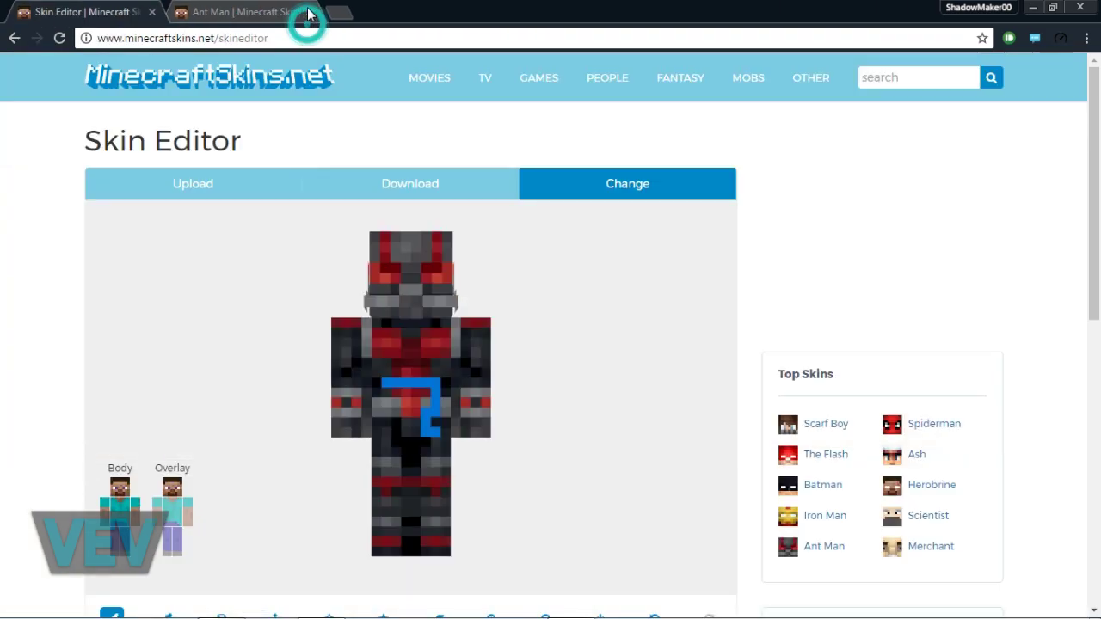
Open the Groot skin from the Ant Man page's related skins and send it to the minecraft.net profile with Change
scroll(617, 364, "down", 3)
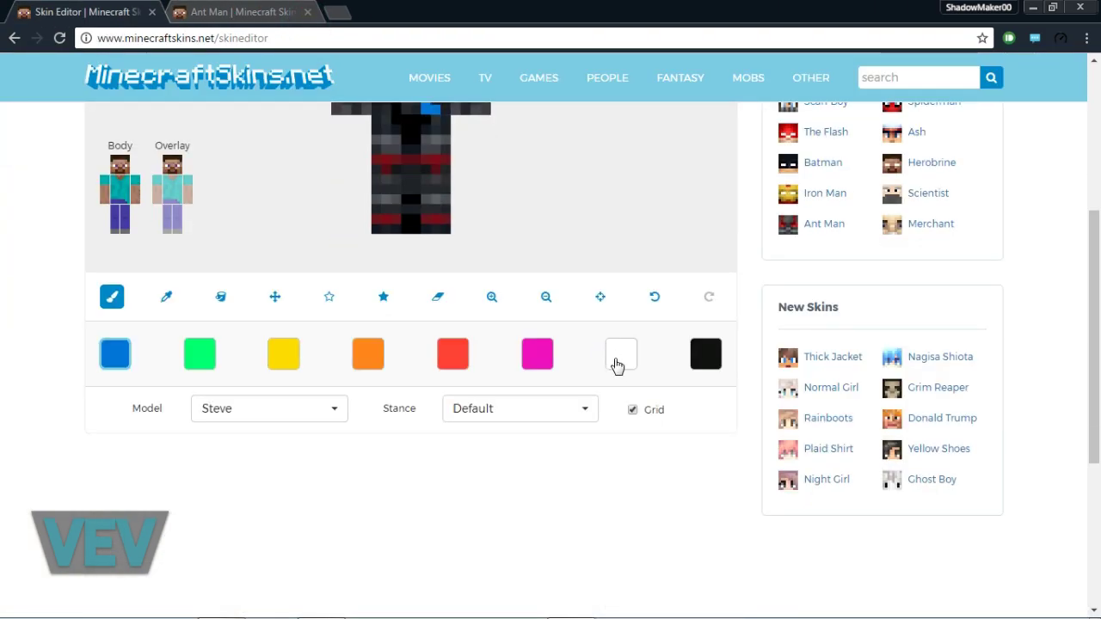
scroll(602, 393, "up", 4)
left_click(231, 9)
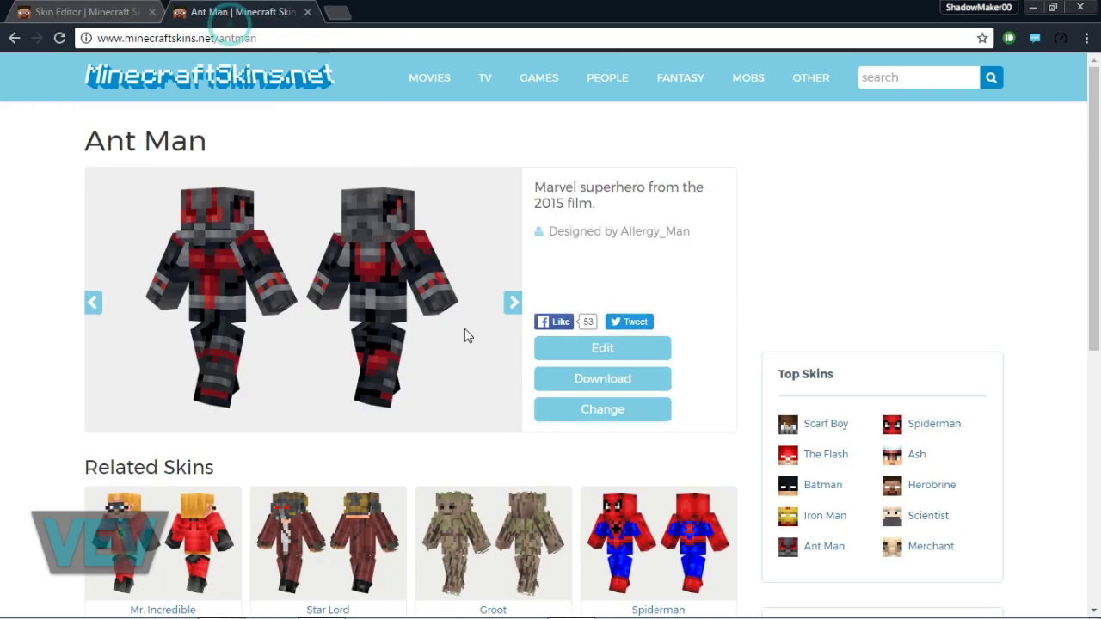
left_click(516, 540)
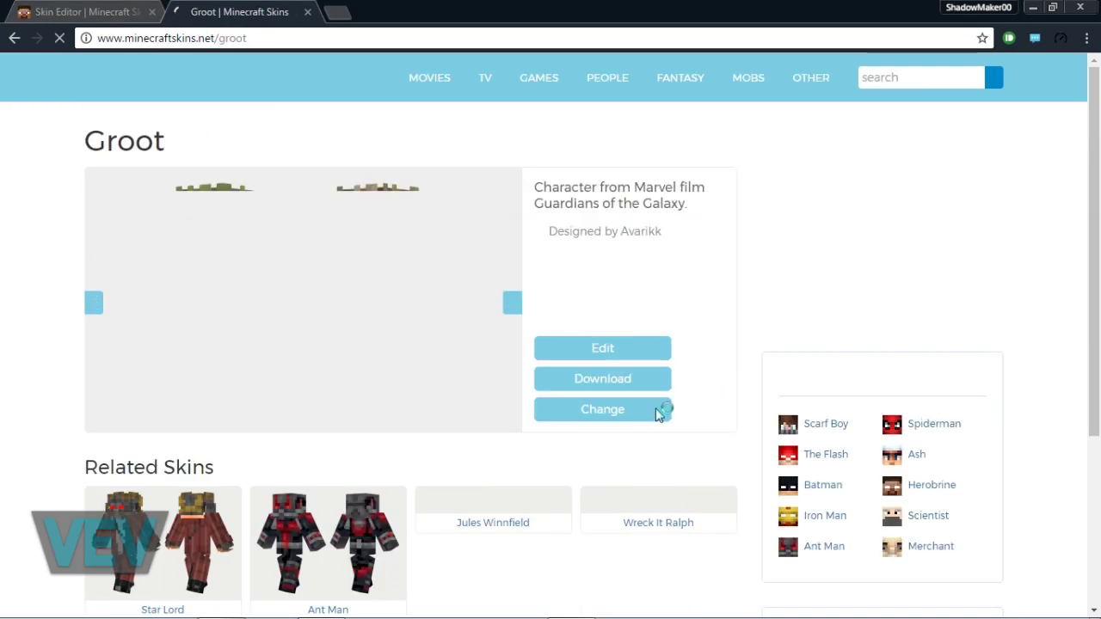
left_click(625, 408)
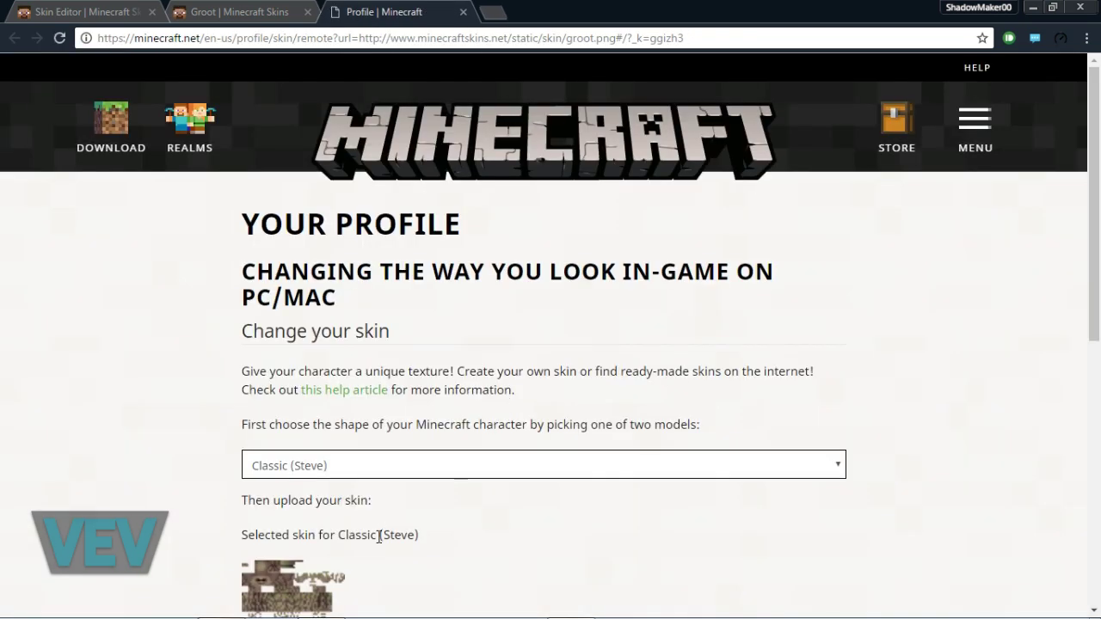
scroll(379, 537, "down", 2)
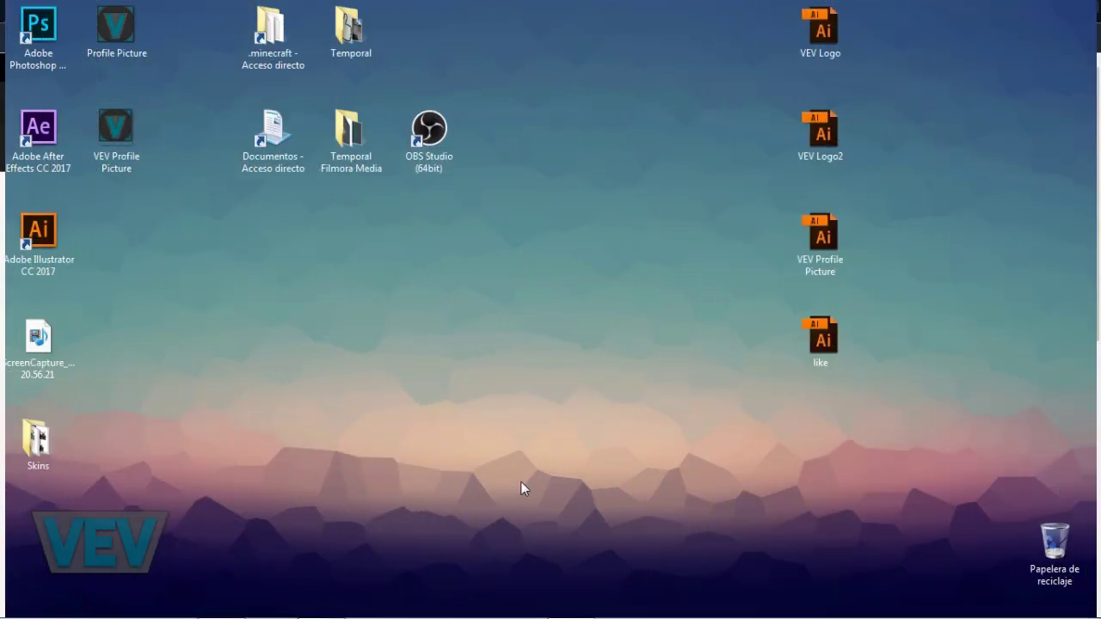
Switch to Minecraft and create a new Survival world named Skin Test
mouse_move(604, 614)
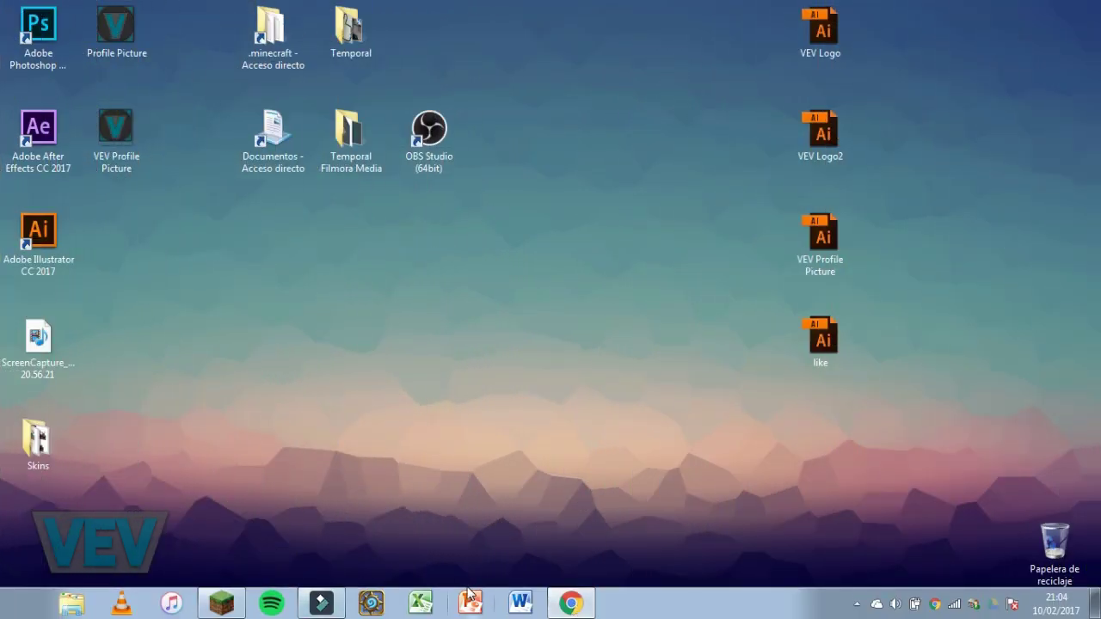
left_click(225, 609)
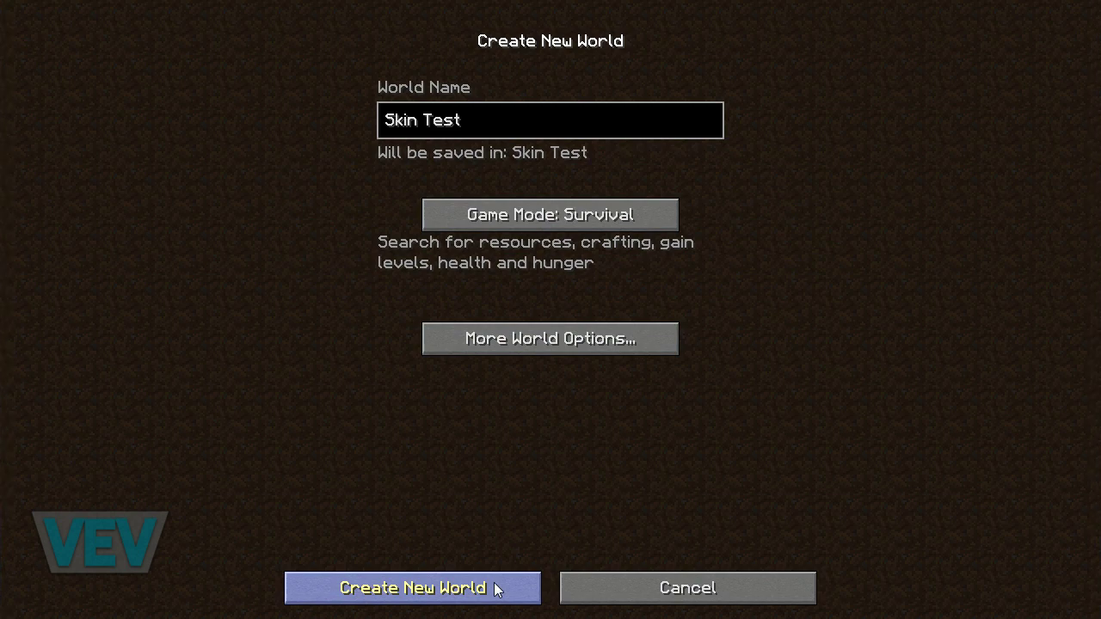
left_click(497, 590)
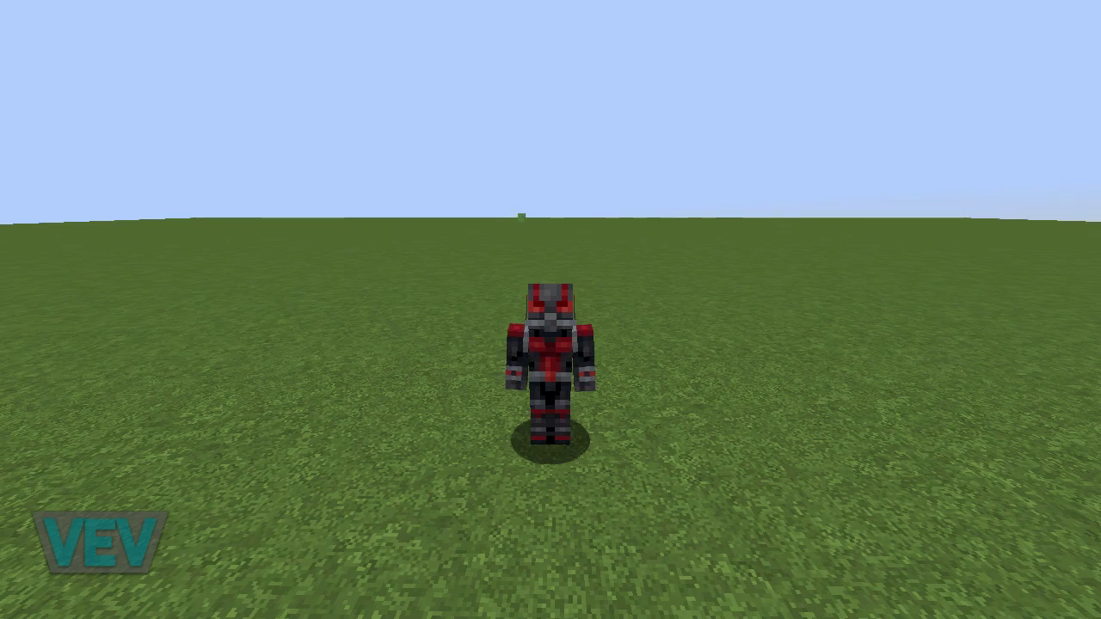
key("w")
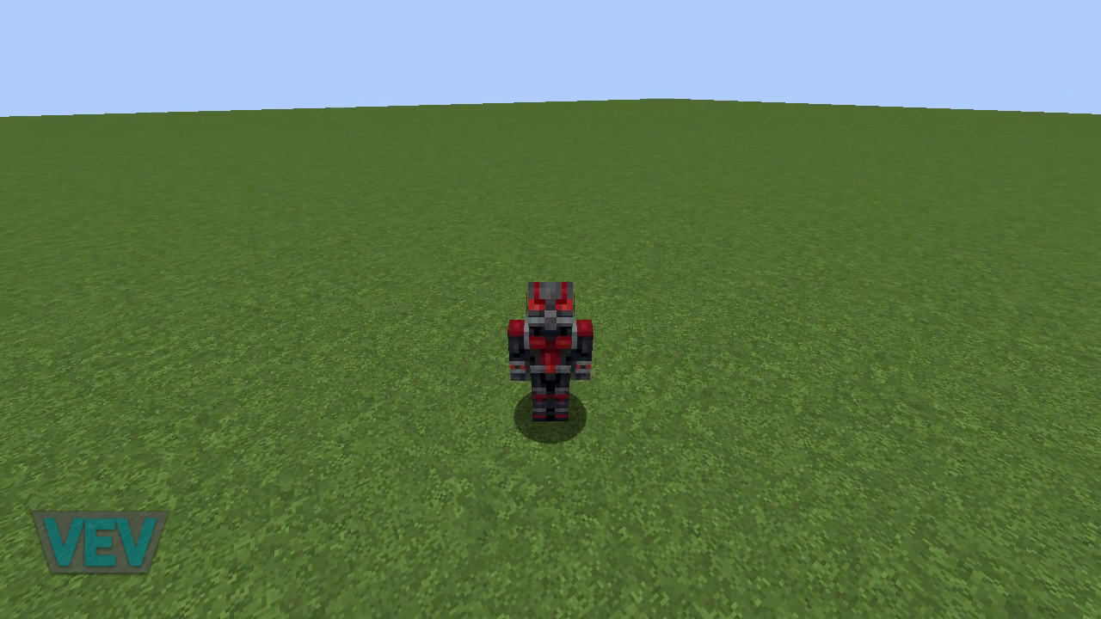
key("w")
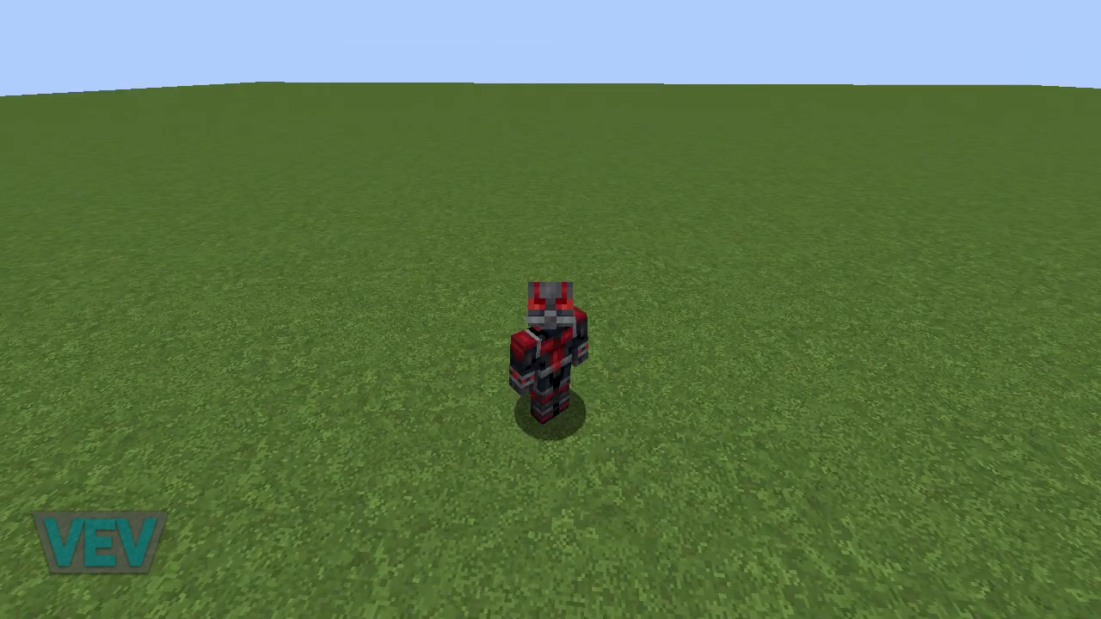